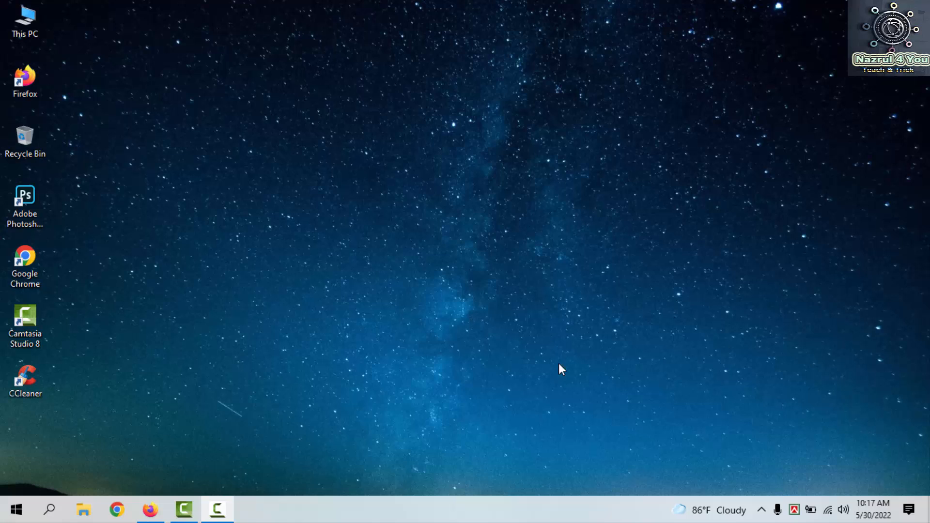
Step: Open Chrome, search for photopea and bring up the Photopea online editor
left_click(116, 510)
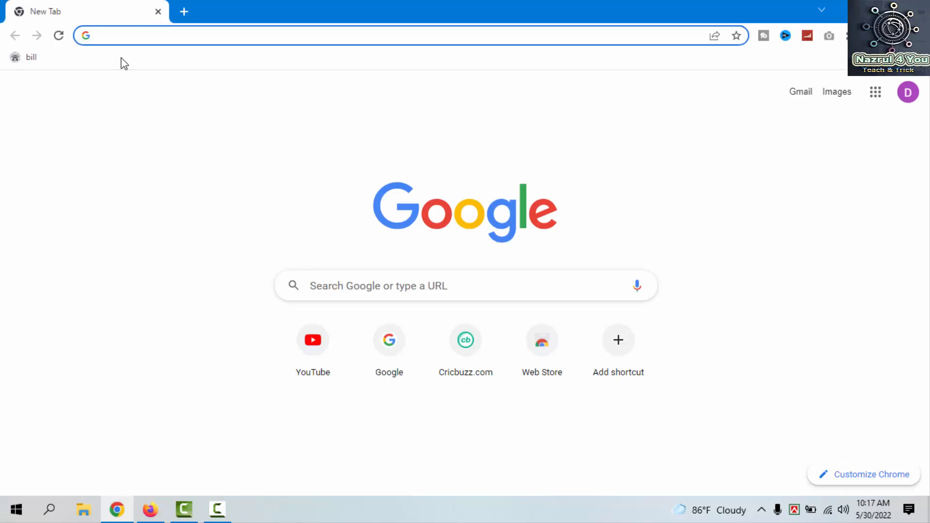
type("photopea")
key("Right")
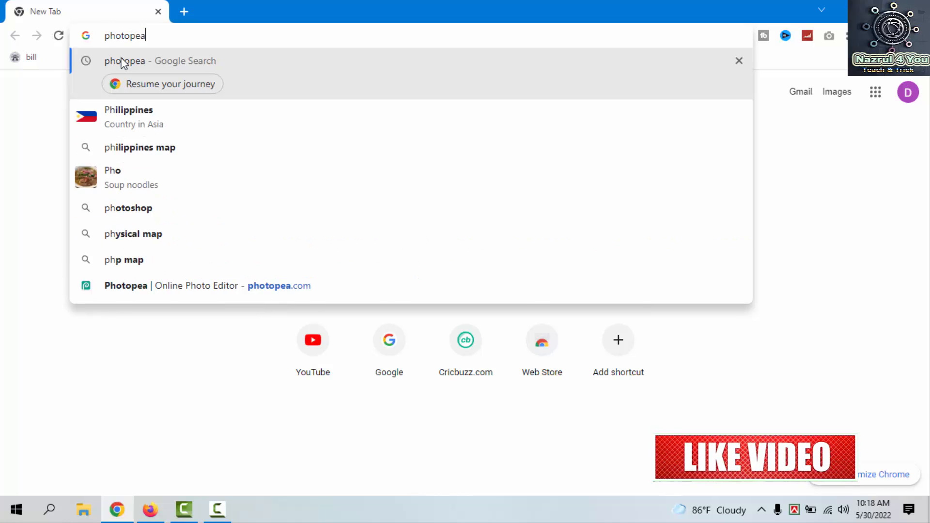
key("Return")
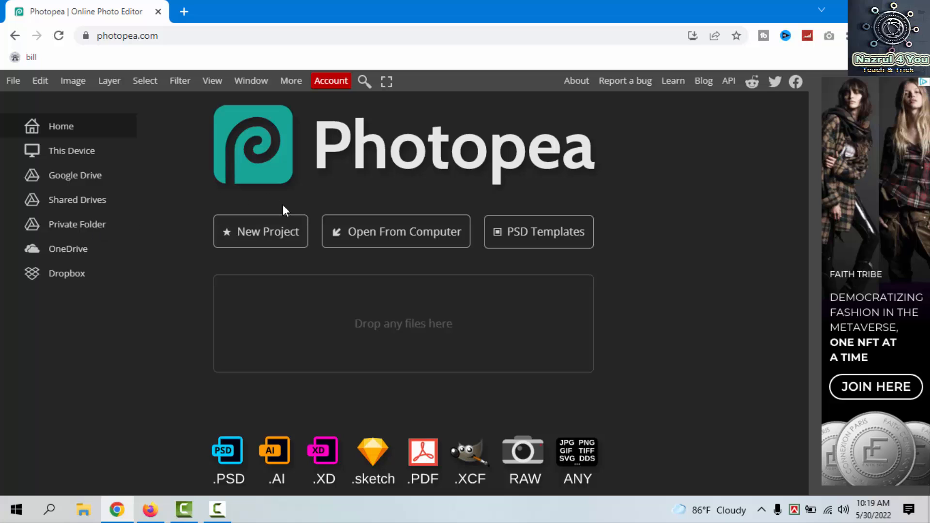
Step: Start a new project and look through the Social canvas size presets
left_click(277, 237)
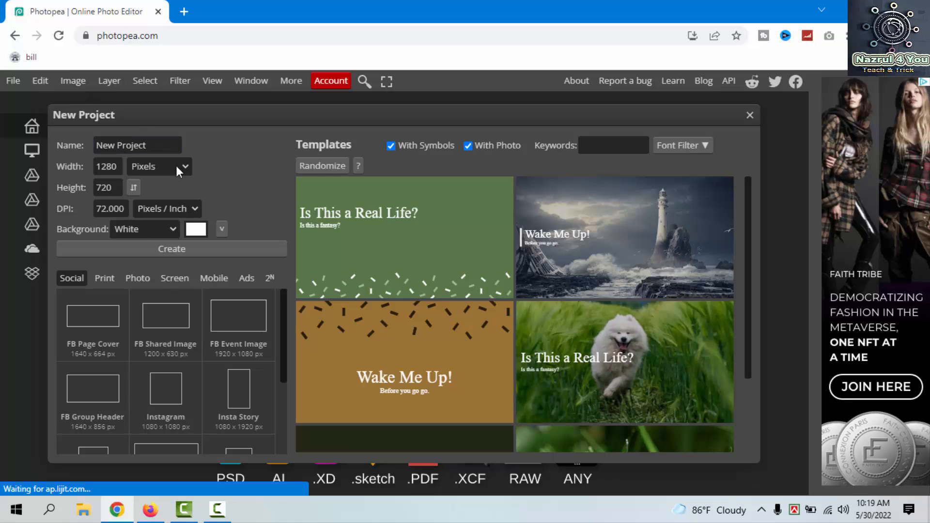
left_click(111, 161)
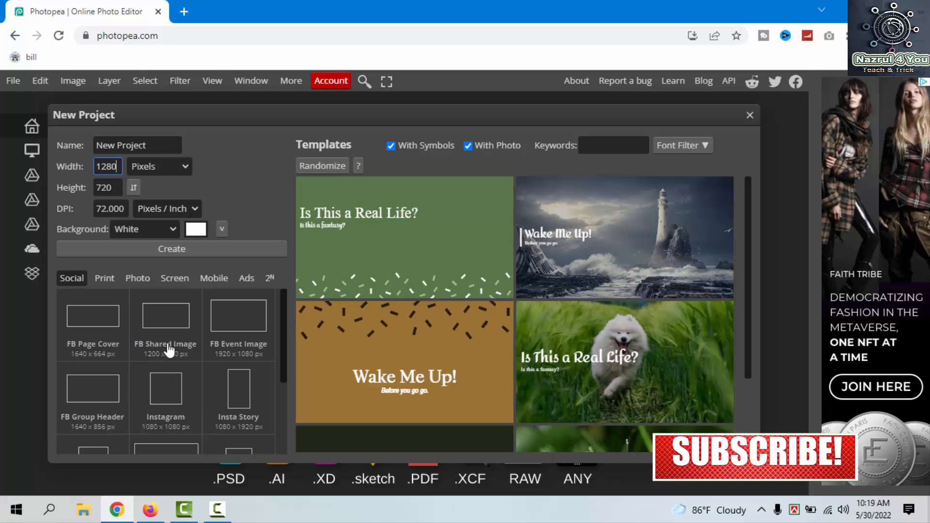
scroll(119, 357, "down", 1)
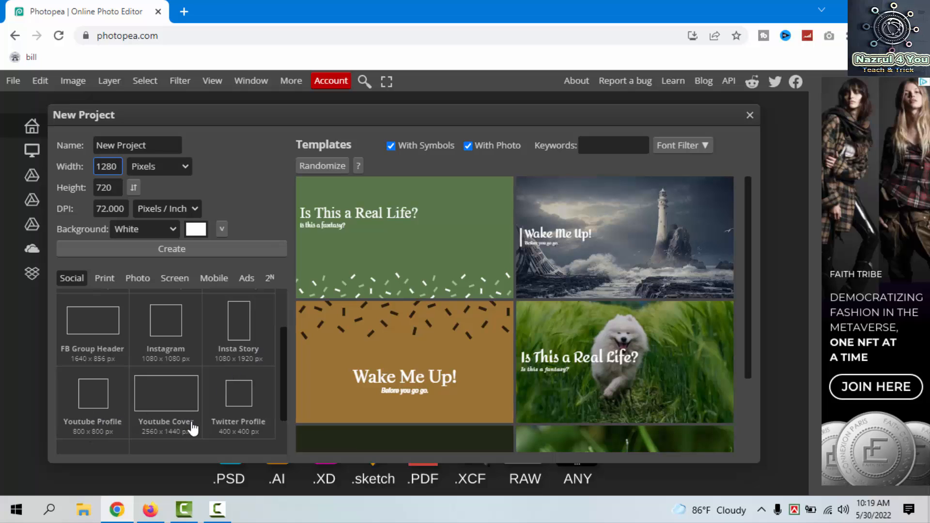
scroll(158, 422, "down", 1)
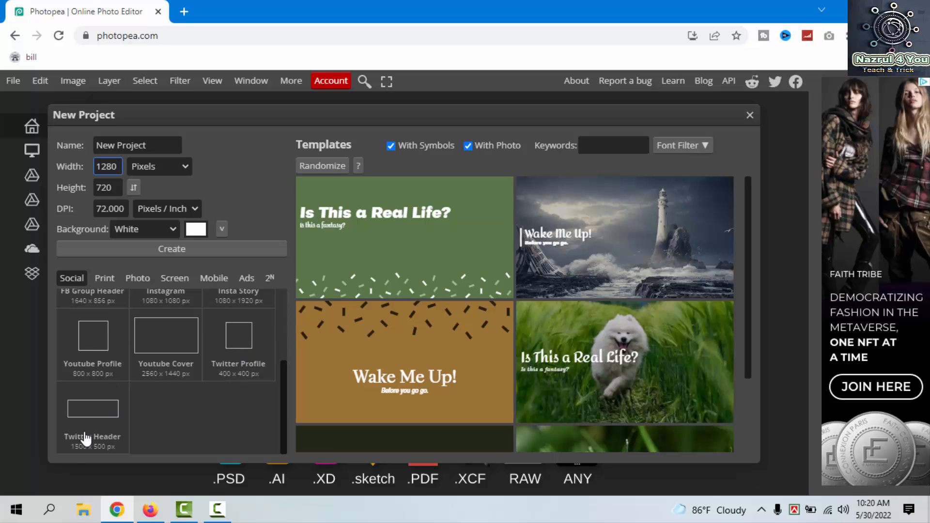
scroll(152, 408, "up", 1)
scroll(152, 408, "up", 3)
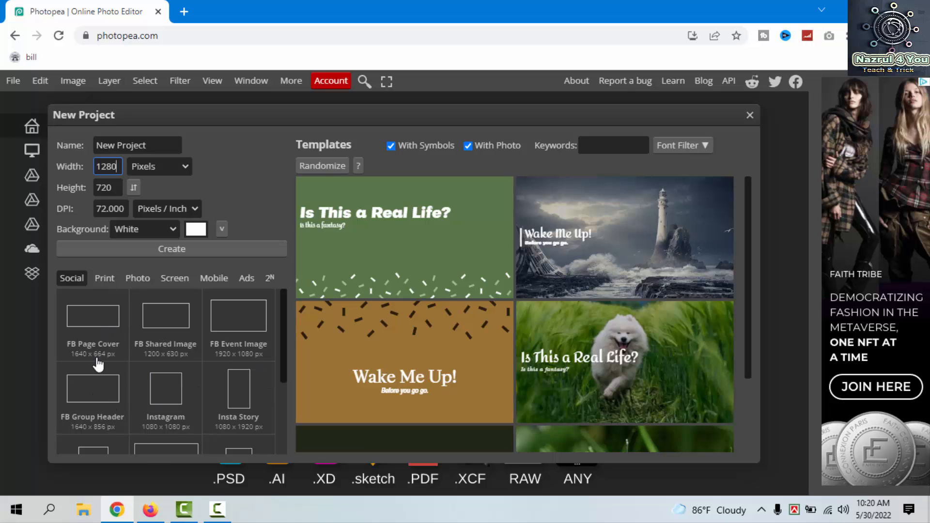
Step: Examine the Print and Photo canvas size presets for the new project
left_click(100, 279)
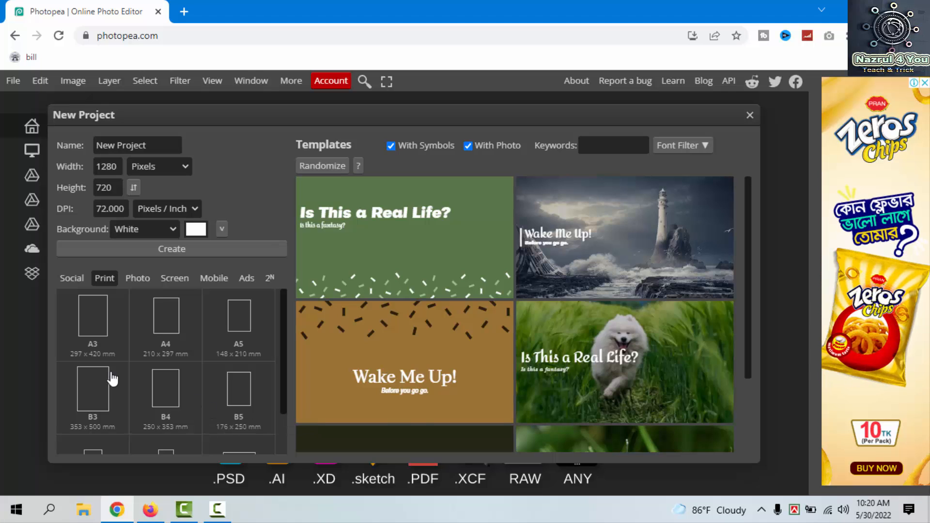
left_click(108, 163)
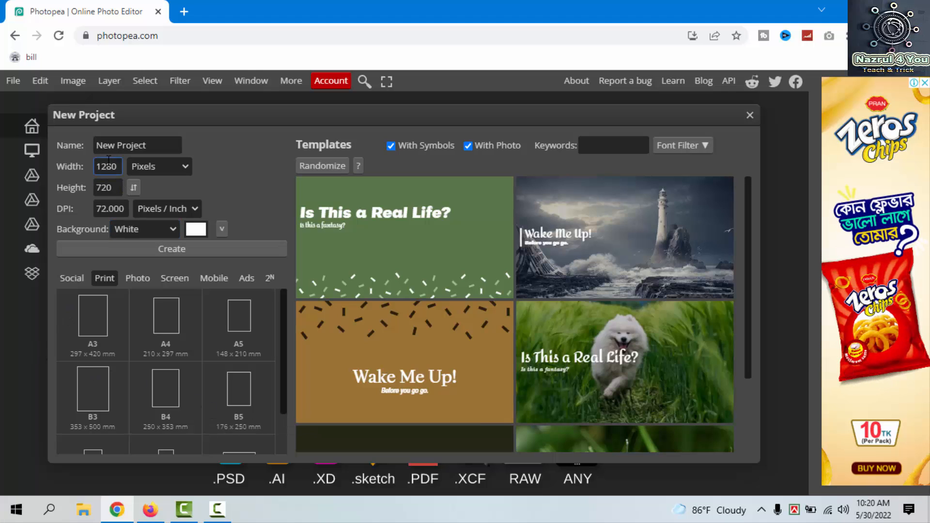
double_click(107, 166)
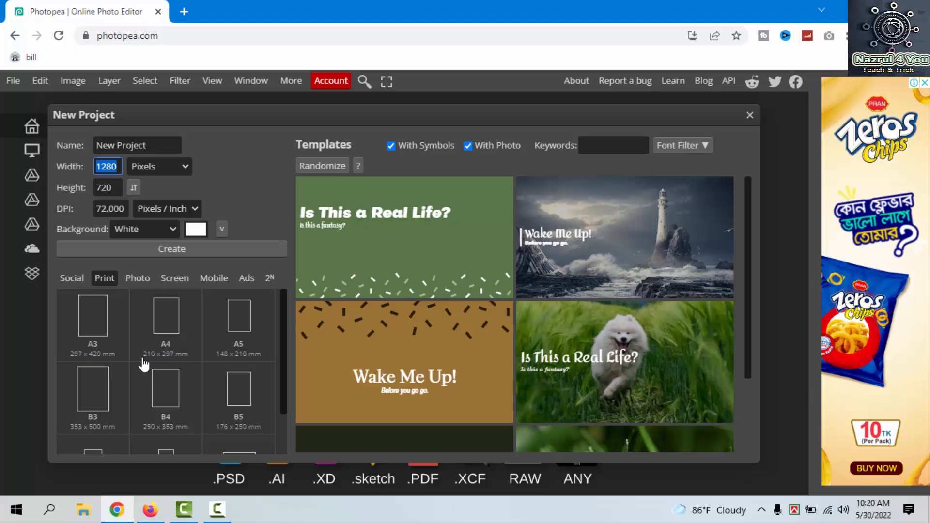
scroll(243, 393, "down", 1)
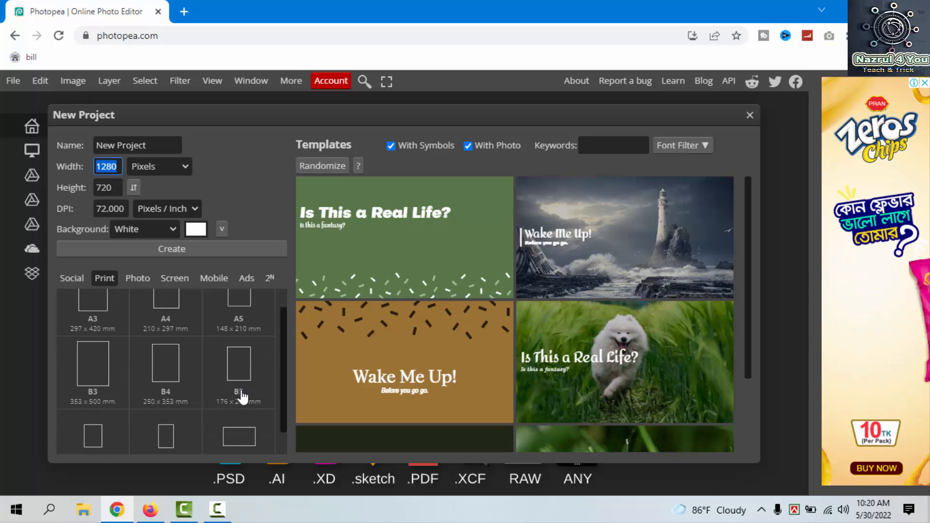
scroll(193, 354, "down", 1)
scroll(145, 329, "up", 2)
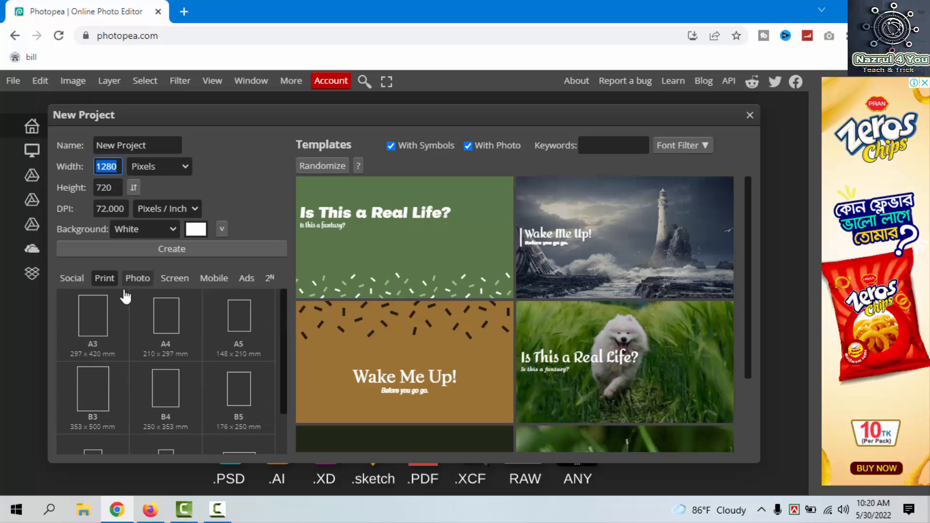
left_click(132, 282)
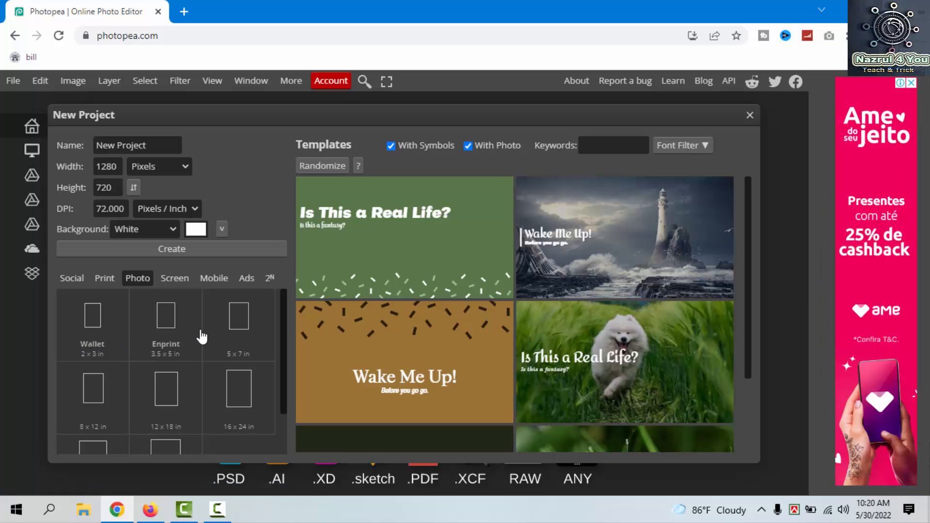
scroll(158, 353, "down", 2)
scroll(203, 357, "up", 2)
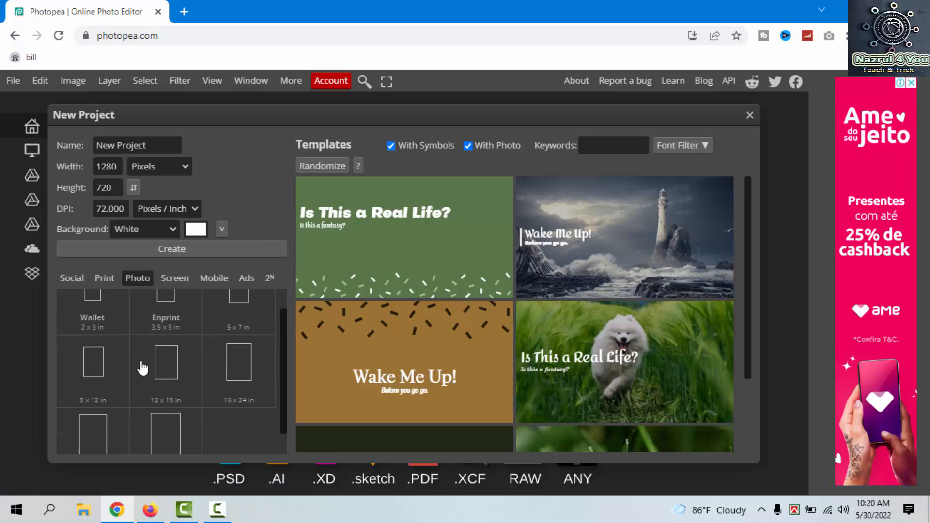
Step: Examine the Screen, Mobile, Ads and power-of-two canvas size presets, ending back on the Social presets
left_click(173, 281)
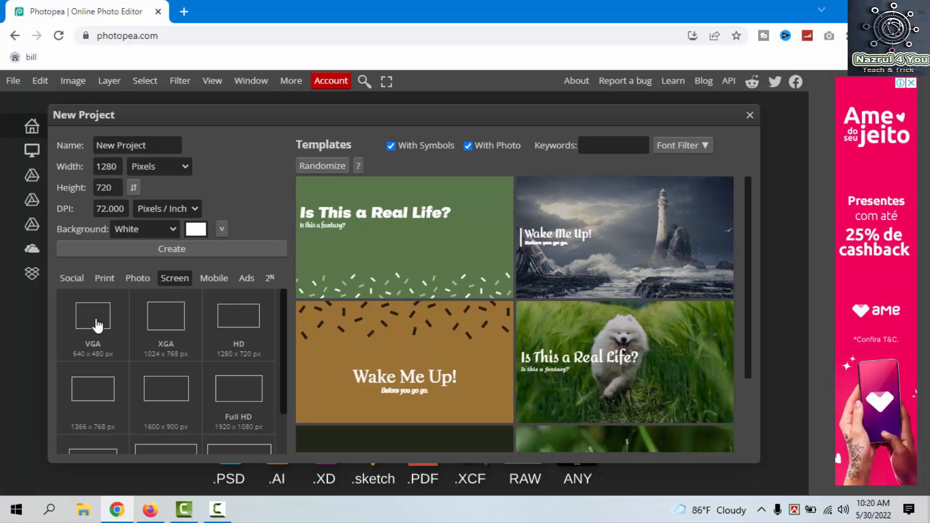
scroll(98, 326, "down", 1)
scroll(125, 373, "up", 1)
scroll(129, 357, "down", 1)
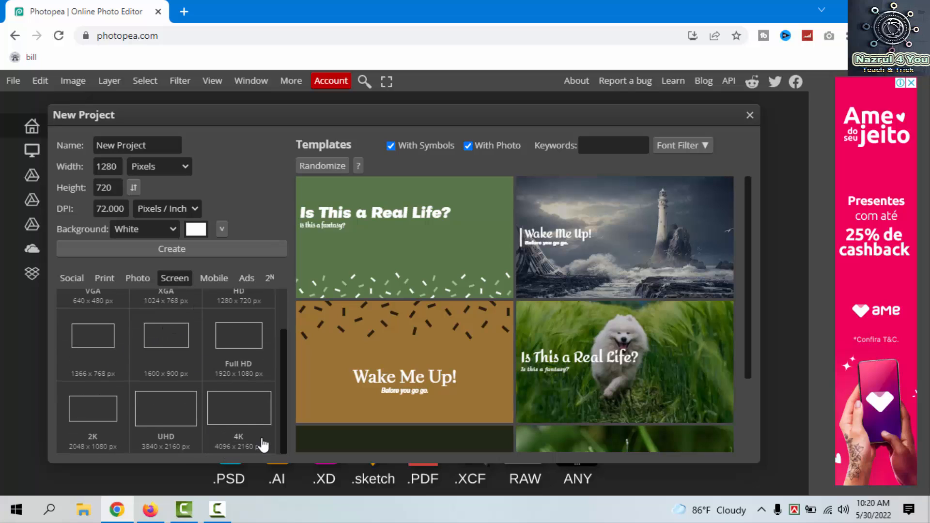
left_click(210, 279)
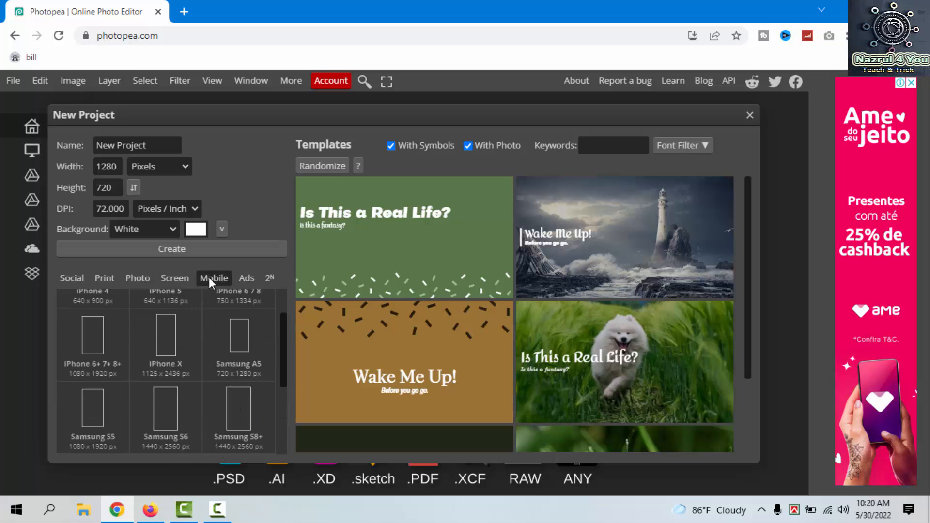
scroll(102, 324, "up", 1)
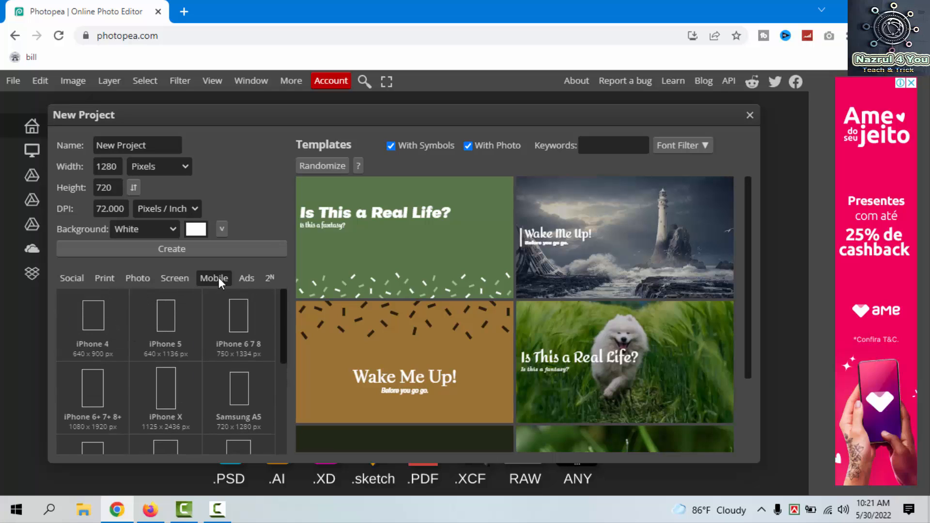
left_click(247, 278)
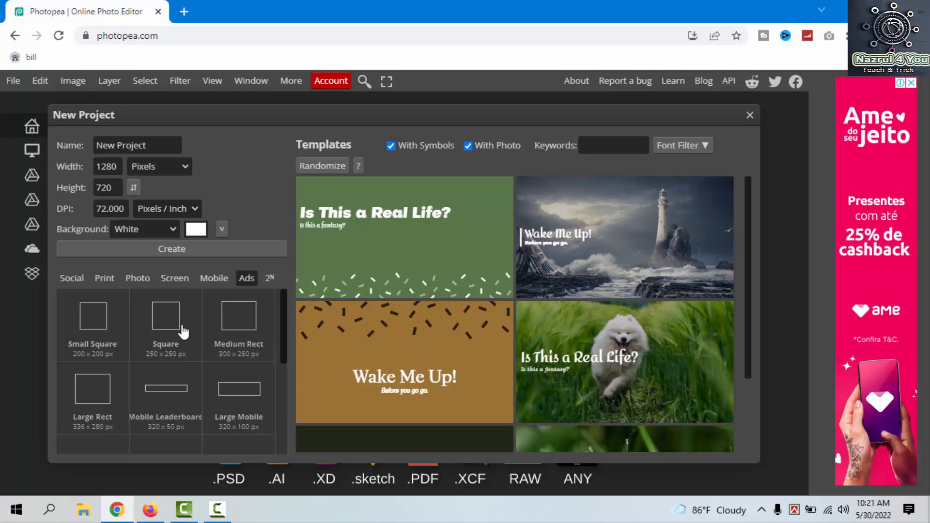
scroll(175, 332, "down", 3)
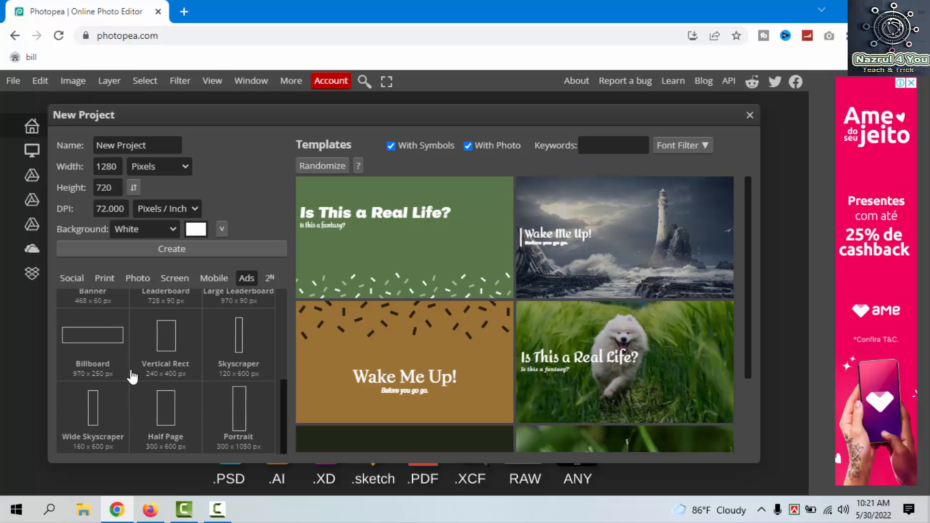
scroll(224, 373, "up", 3)
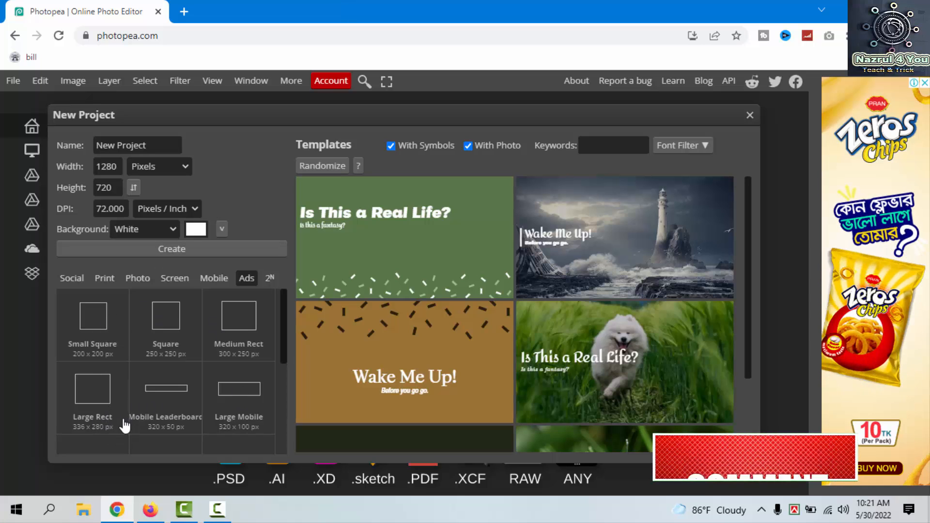
left_click(270, 278)
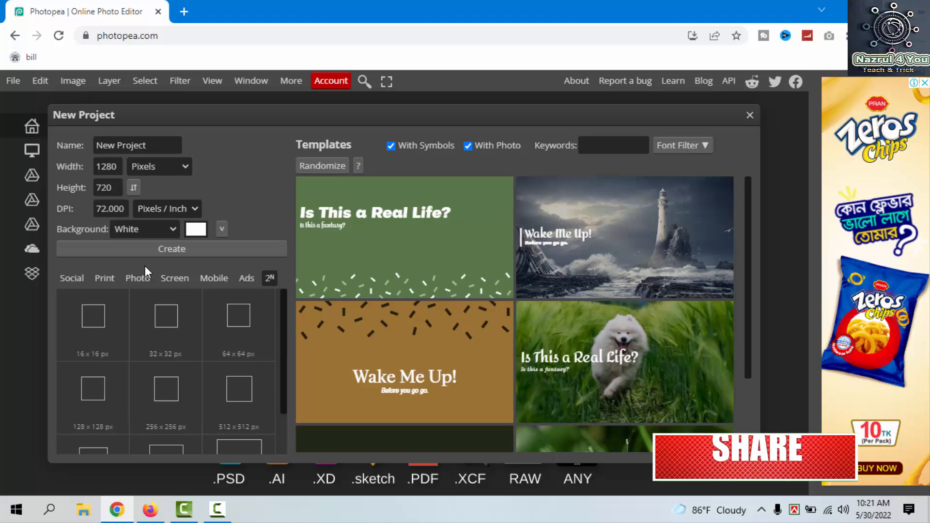
left_click(72, 278)
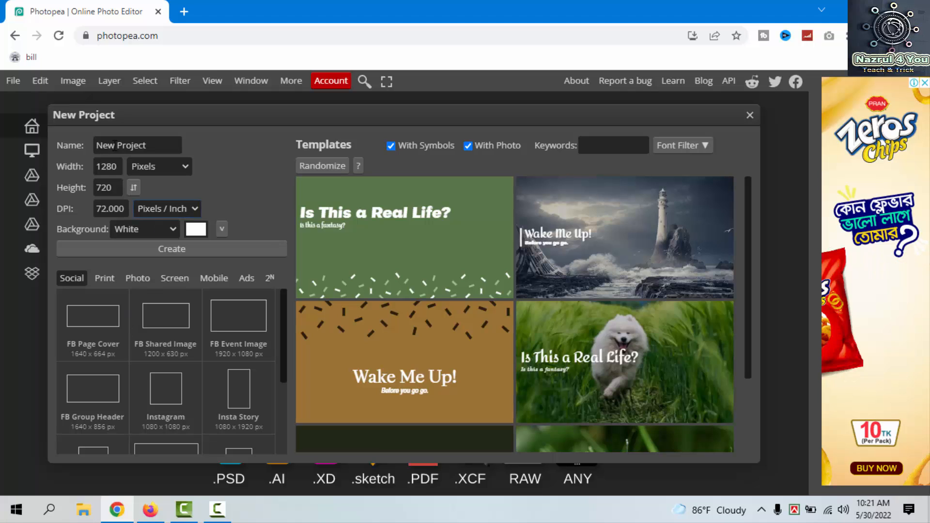
Step: Review the dimension and unit options, keep 1280 × 720 pixels, 72 DPI and a white background, and create the project
left_click(122, 163)
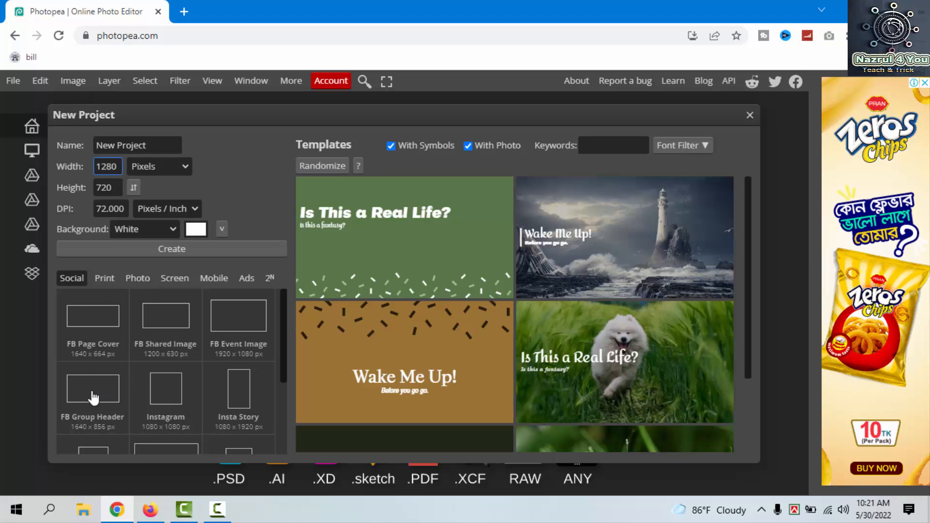
double_click(115, 167)
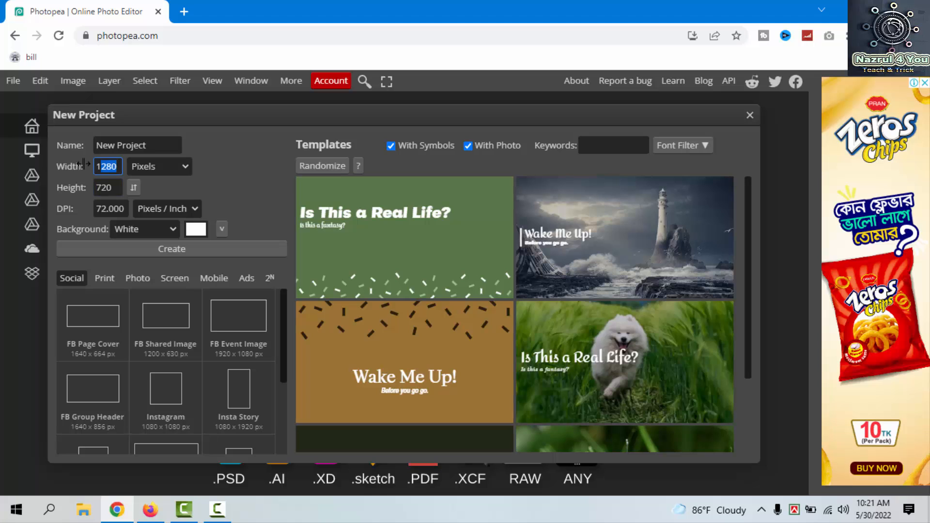
left_click(115, 185)
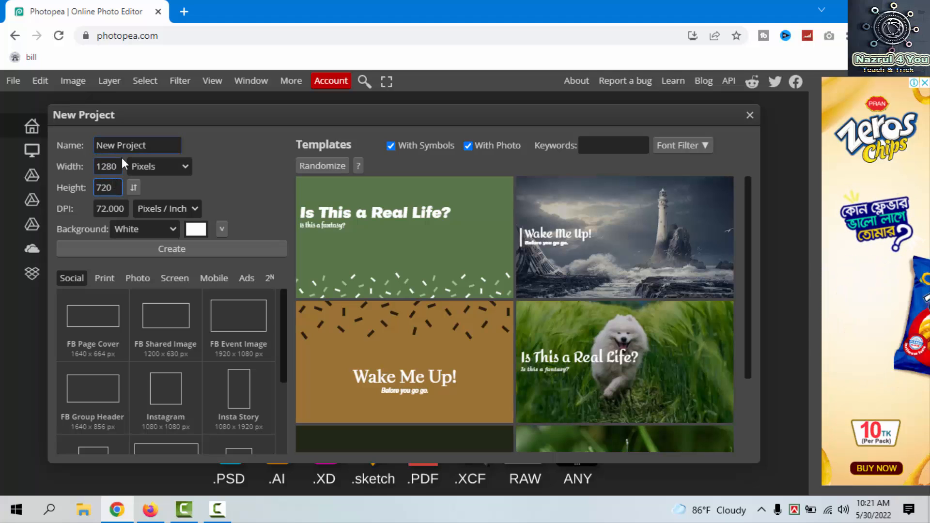
left_click_drag(117, 167, 91, 169)
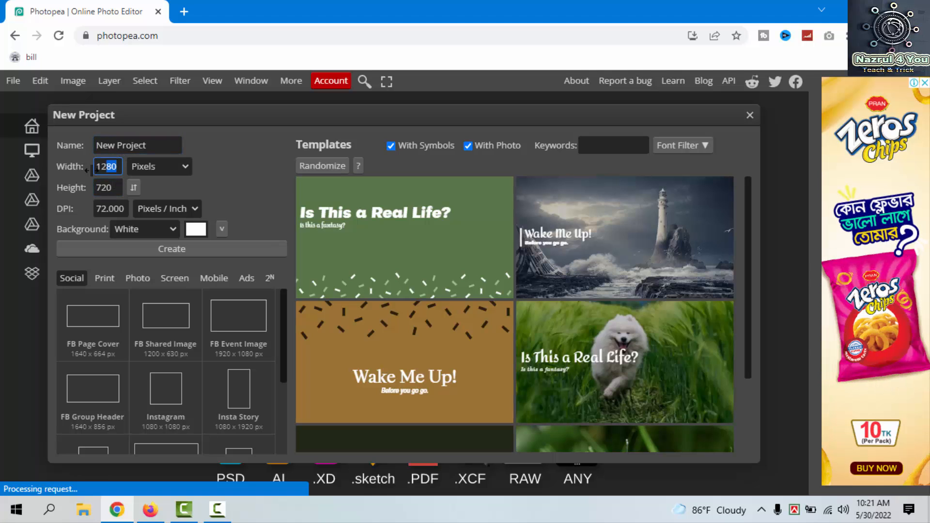
left_click(123, 167)
left_click(161, 167)
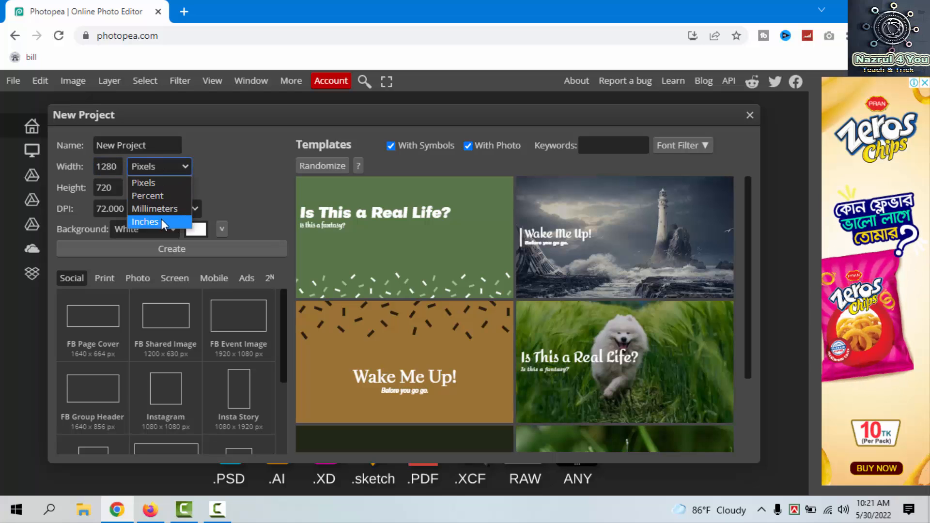
left_click(214, 166)
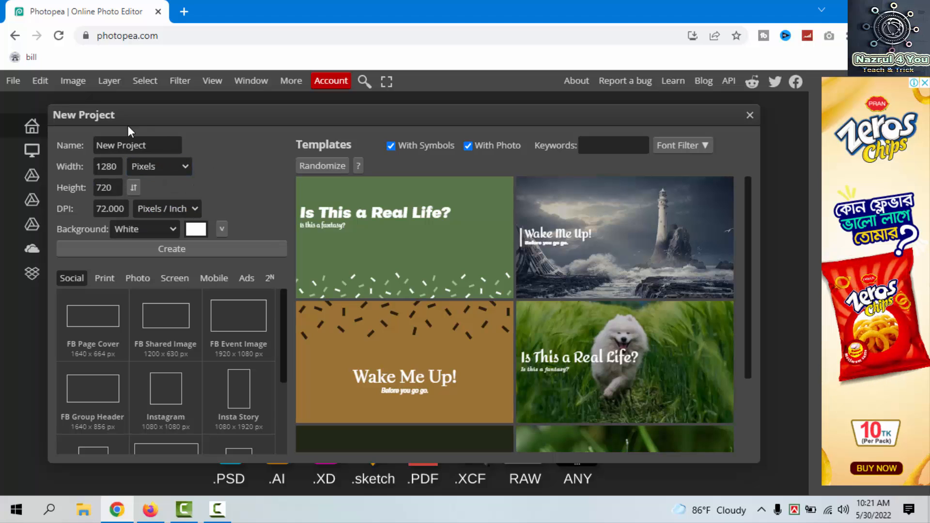
left_click(178, 248)
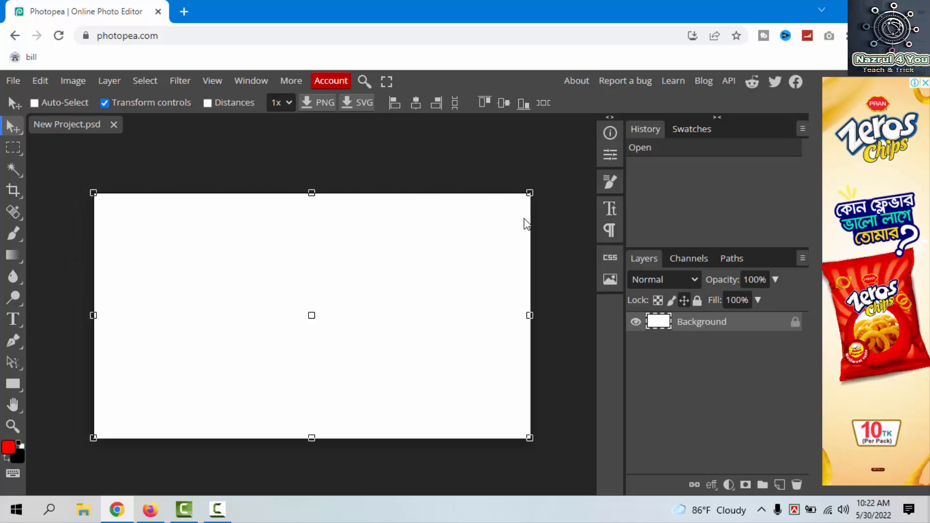
left_click(550, 231)
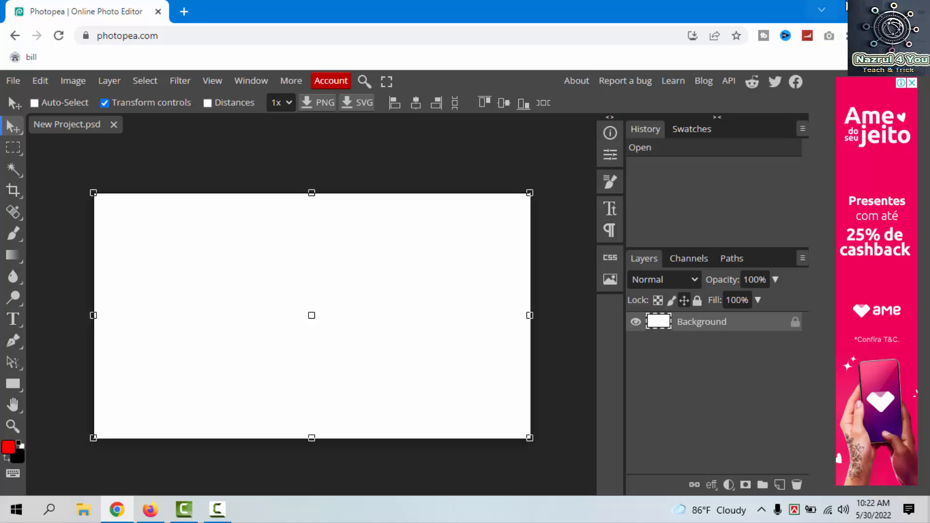
Step: Launch Adobe Photoshop 2020 from the desktop and switch back to the Photopea project in Chrome
left_click(865, 9)
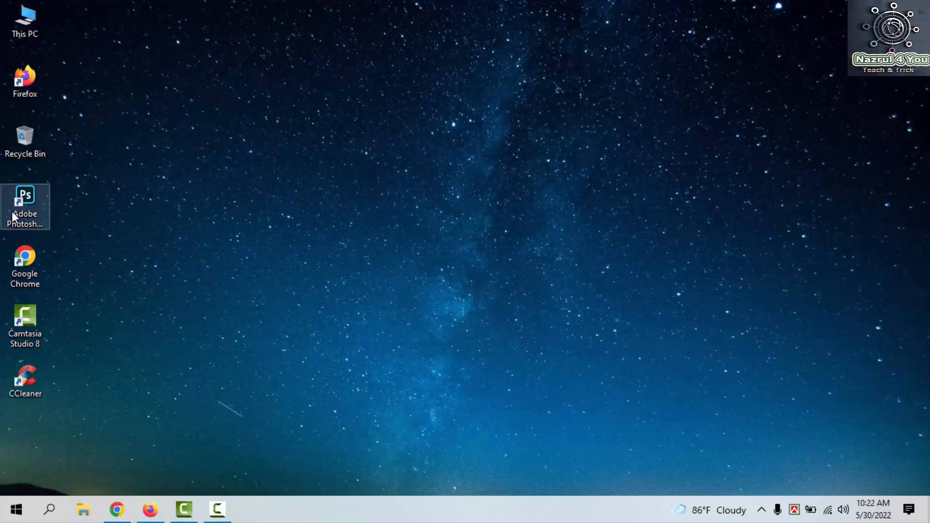
left_click(15, 218)
double_click(15, 218)
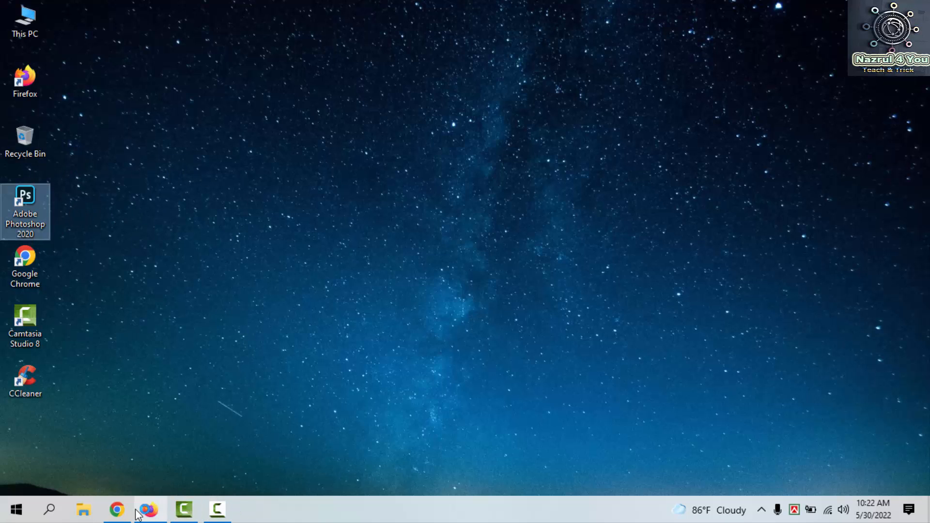
left_click(117, 510)
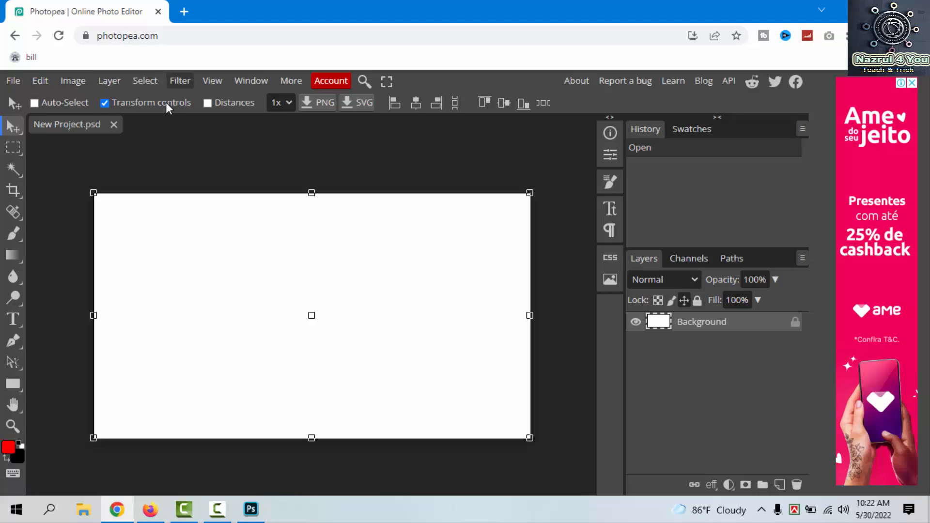
Step: Compare the Move and Rectangle Select tools in Photopea with the toolbox in Photoshop, ending back on the Photopea project
left_click(9, 146)
left_click(11, 127)
left_click(14, 147)
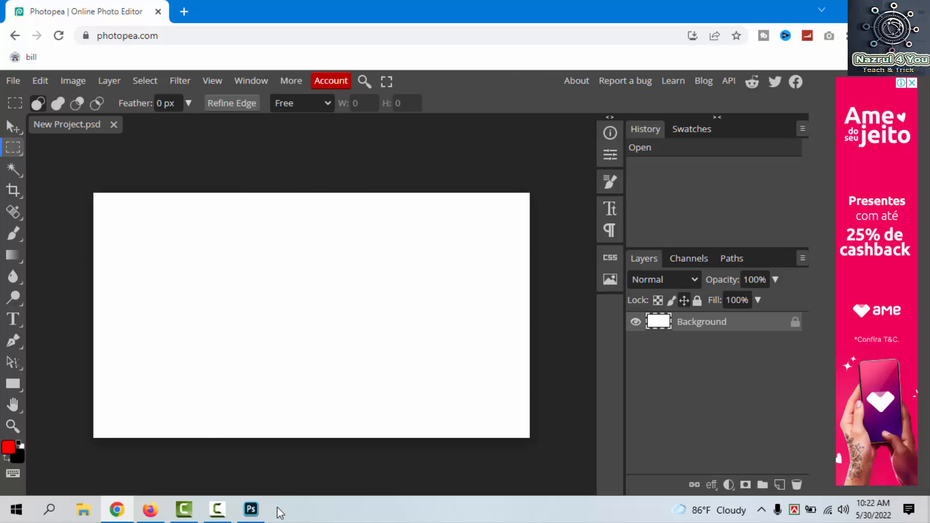
left_click(251, 509)
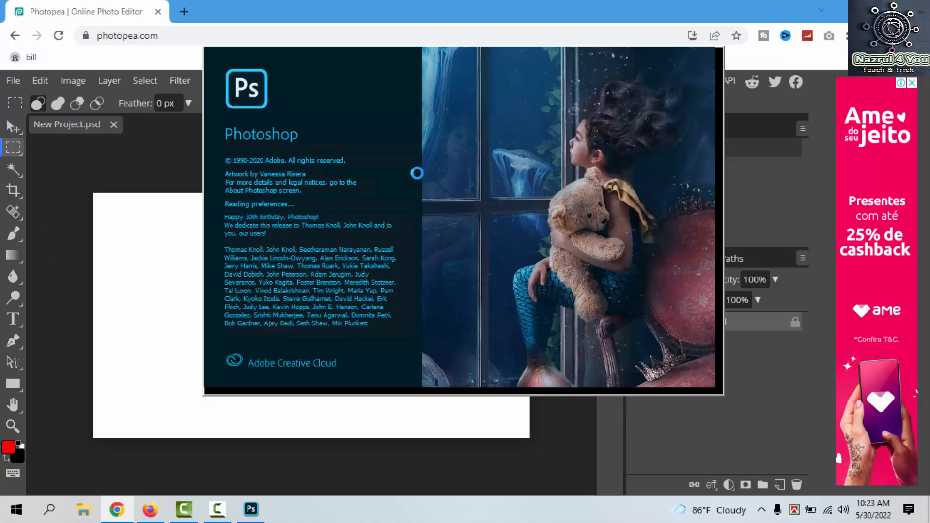
left_click(41, 6)
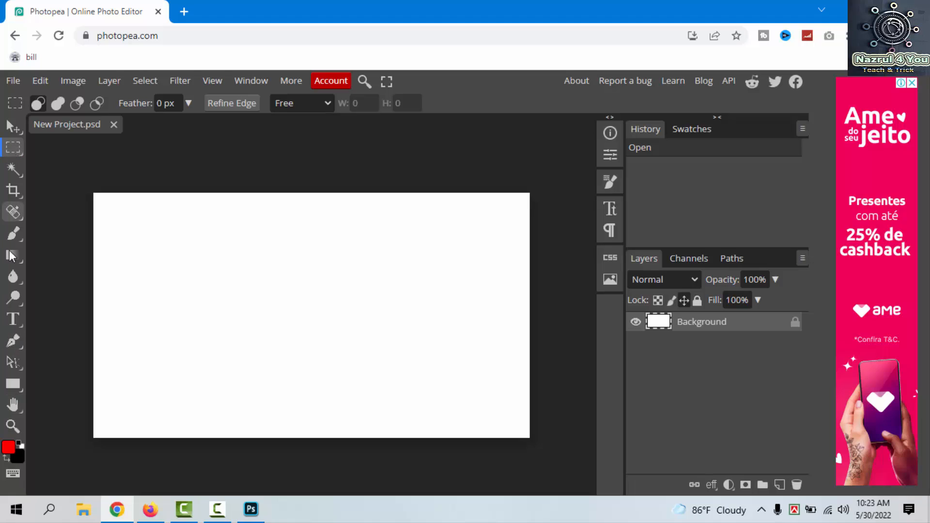
left_click(256, 512)
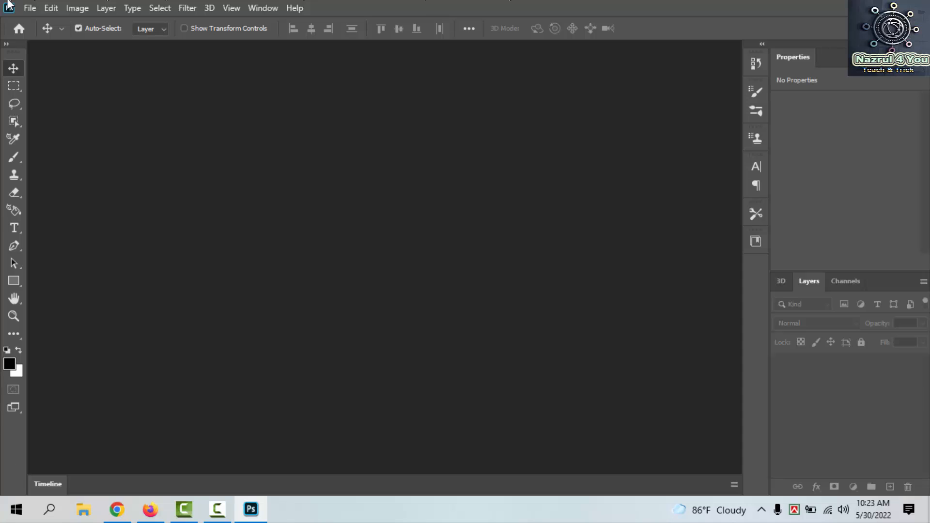
left_click(117, 510)
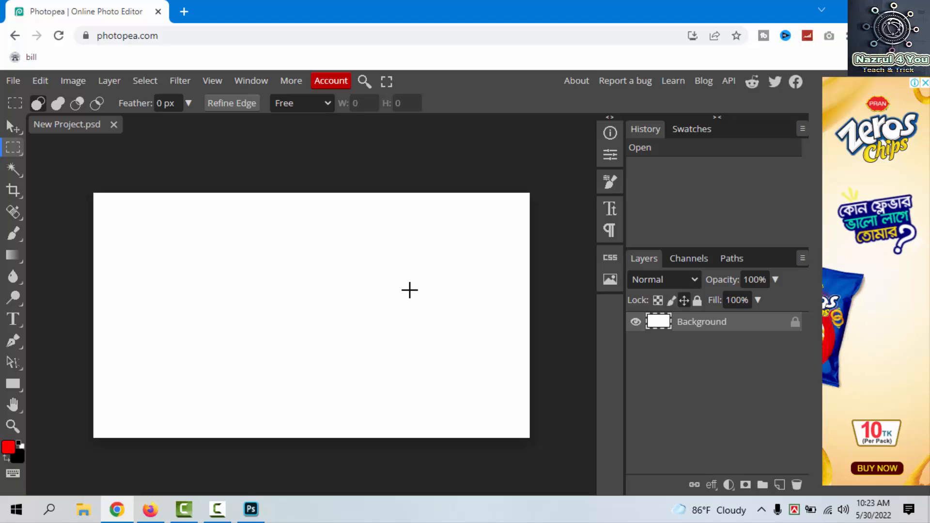
Step: Open the image Explore With NaZruL.png as a second document alongside New Project.psd
left_click(22, 86)
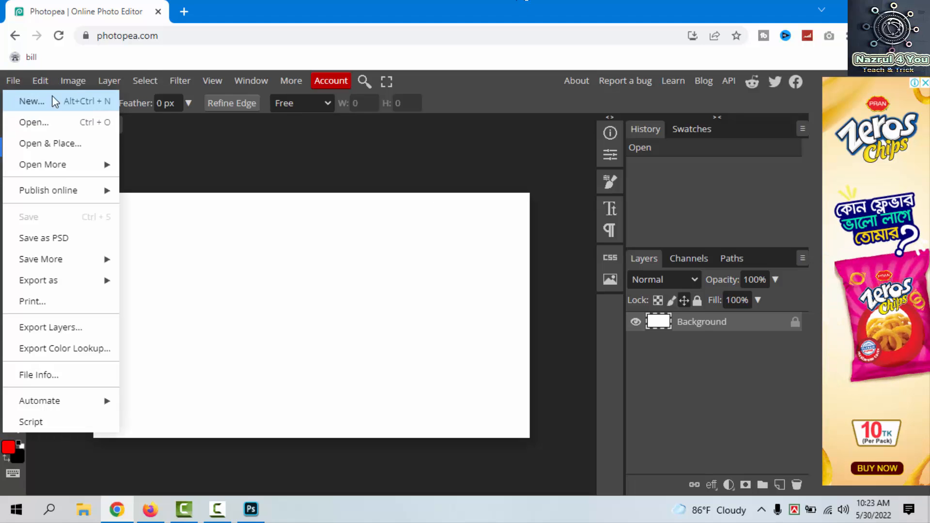
left_click(20, 122)
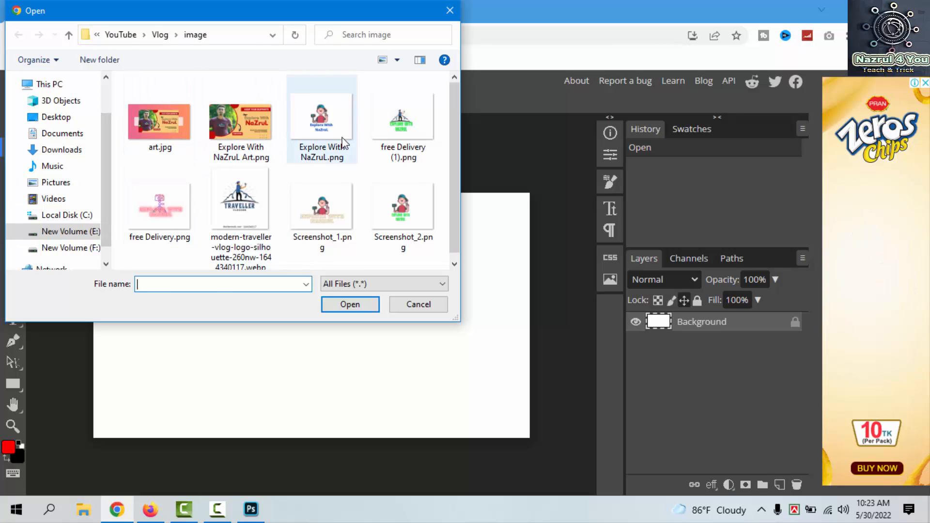
left_click(320, 141)
left_click(347, 307)
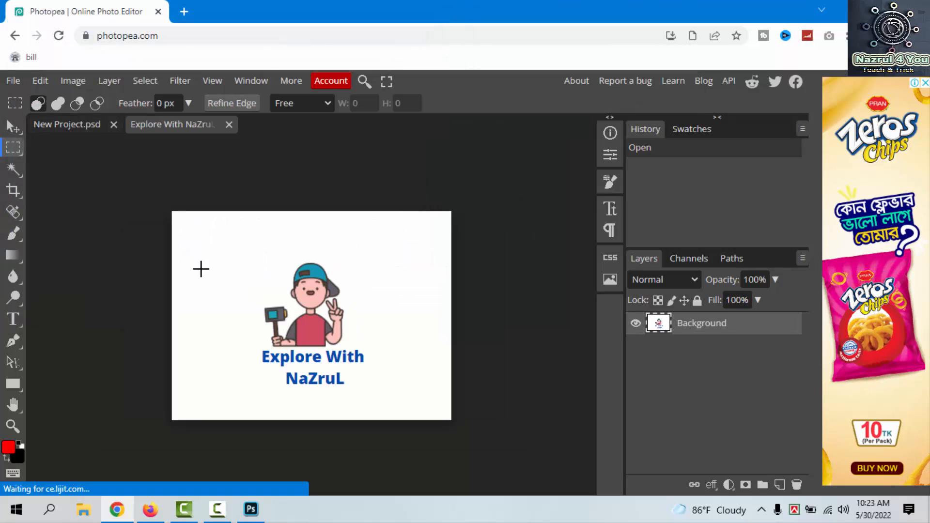
left_click(46, 126)
left_click(156, 138)
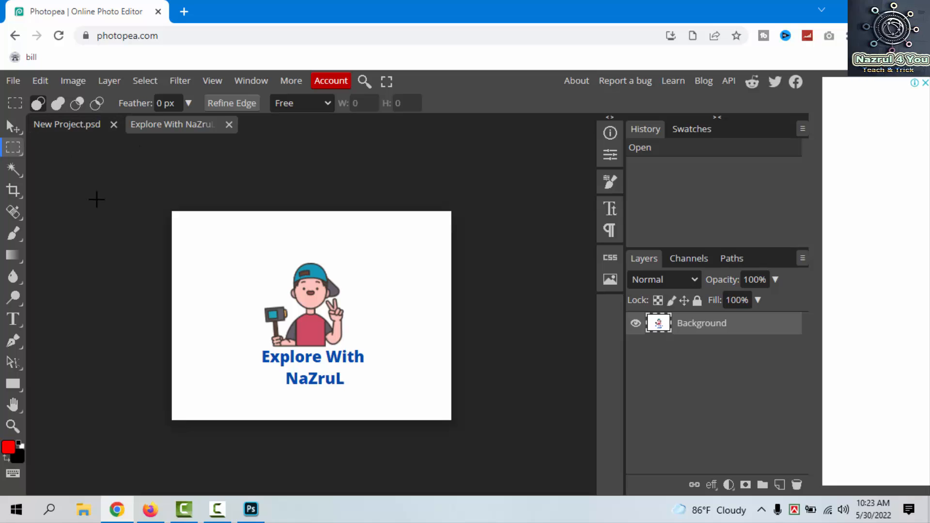
Step: Try to carry the logo image over from its own document into New Project.psd with the Move tool
left_click(13, 127)
left_click_drag(189, 224, 69, 125)
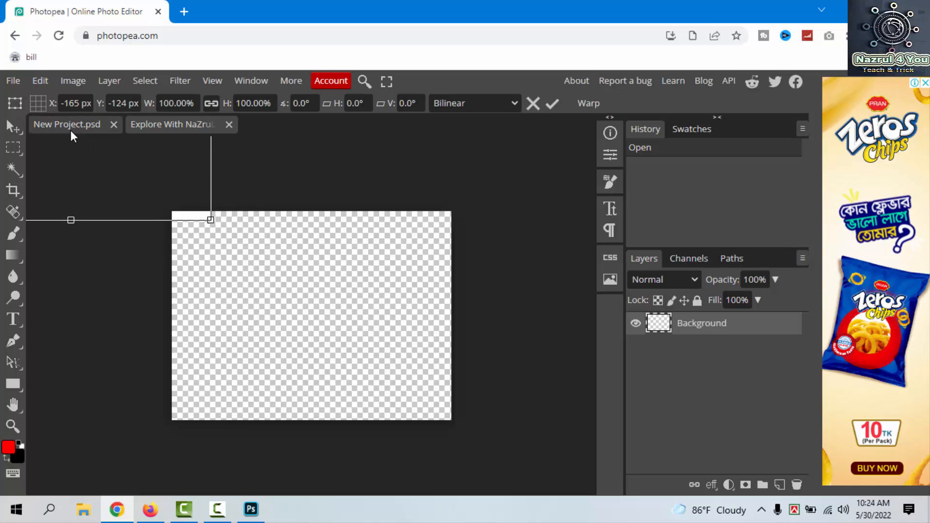
left_click(71, 128)
left_click(147, 121)
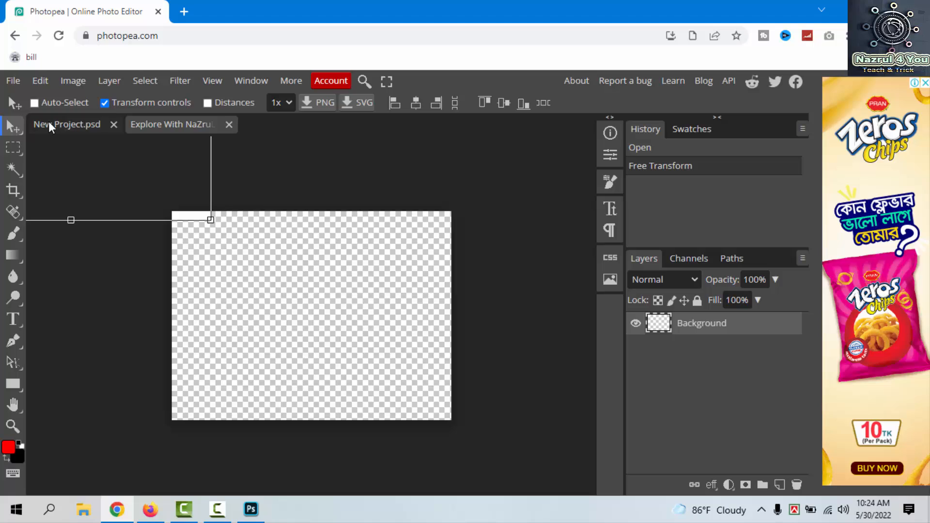
left_click(12, 145)
left_click(77, 123)
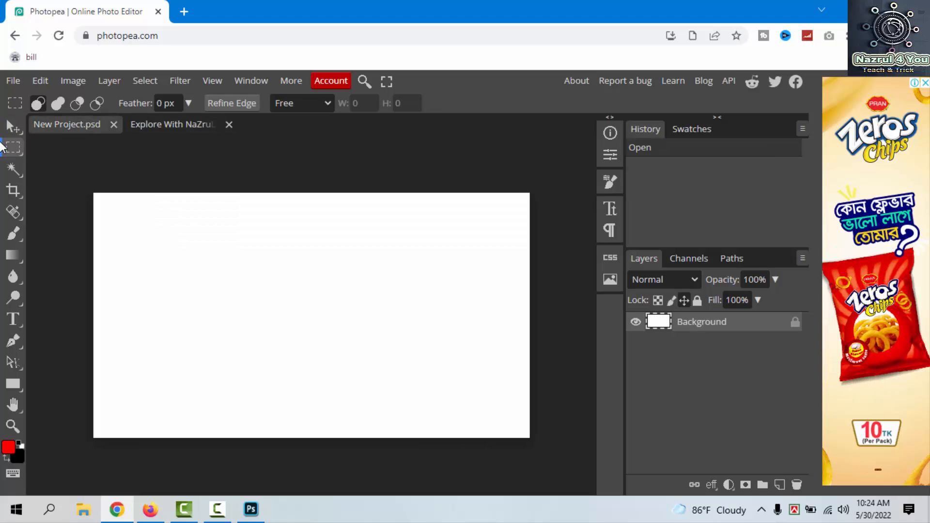
left_click(153, 122)
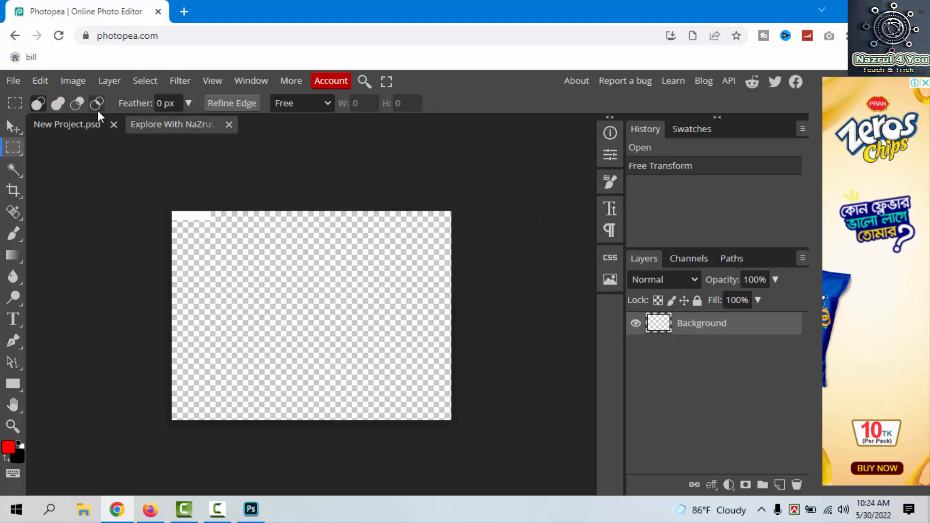
Step: Move the displaced logo image back down toward the middle of its own canvas and look at both documents
left_click(13, 127)
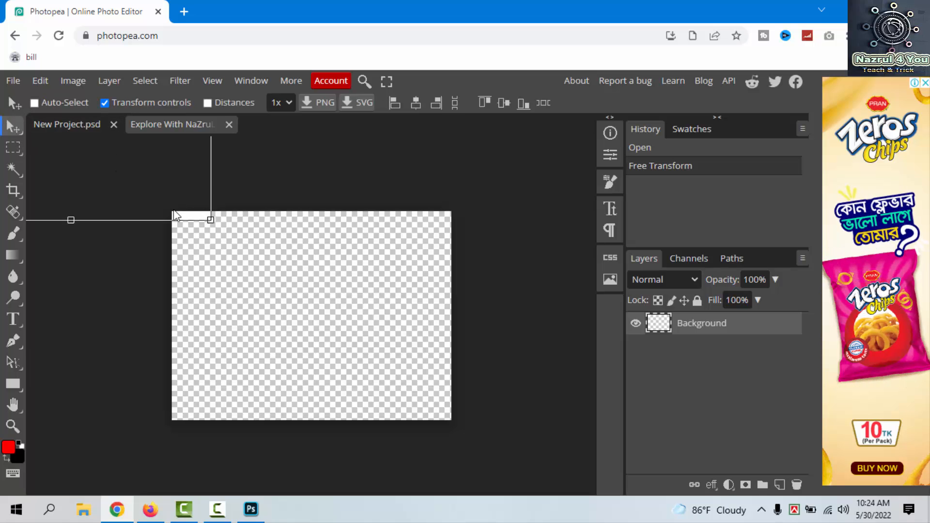
left_click_drag(176, 215, 332, 332)
left_click(66, 125)
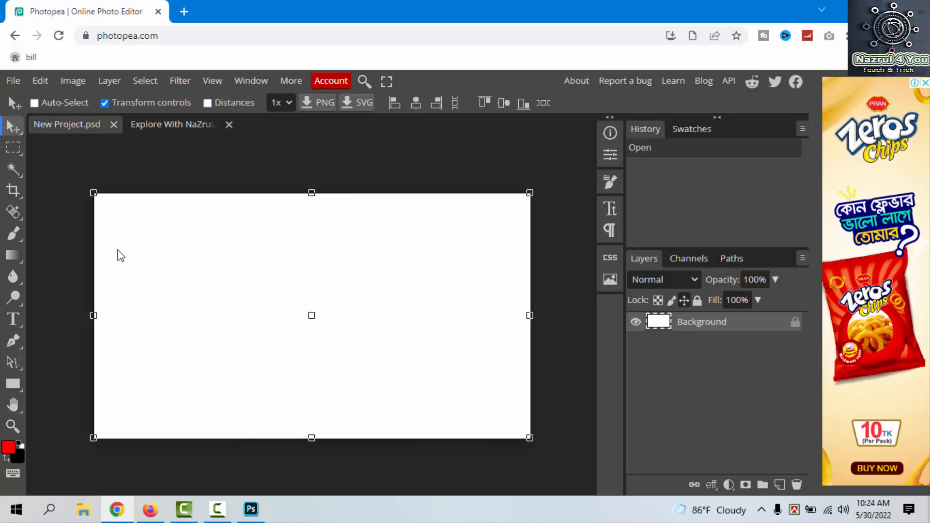
left_click(13, 147)
left_click(176, 126)
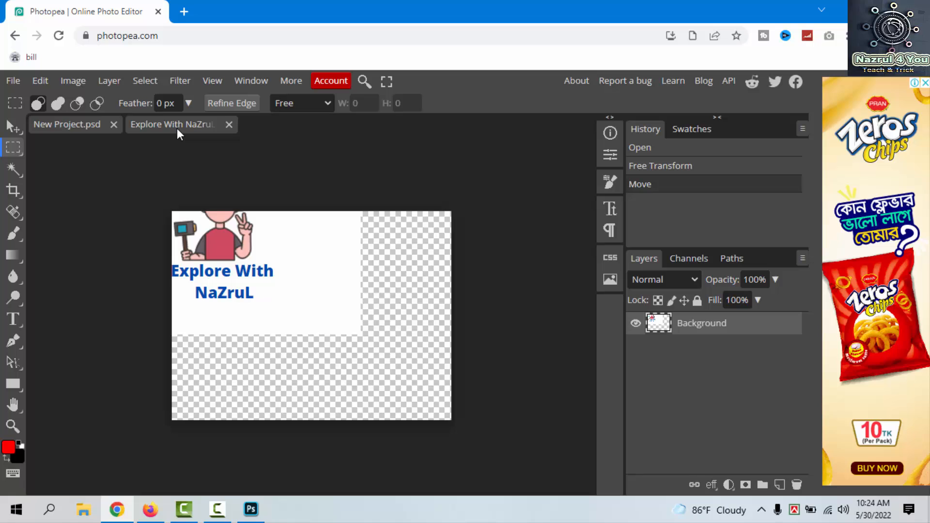
Step: Copy the logo layer into New Project.psd with the Move tool and place it in the canvas's upper-left corner
left_click(13, 127)
left_click_drag(274, 272, 348, 380)
left_click_drag(258, 316, 258, 318)
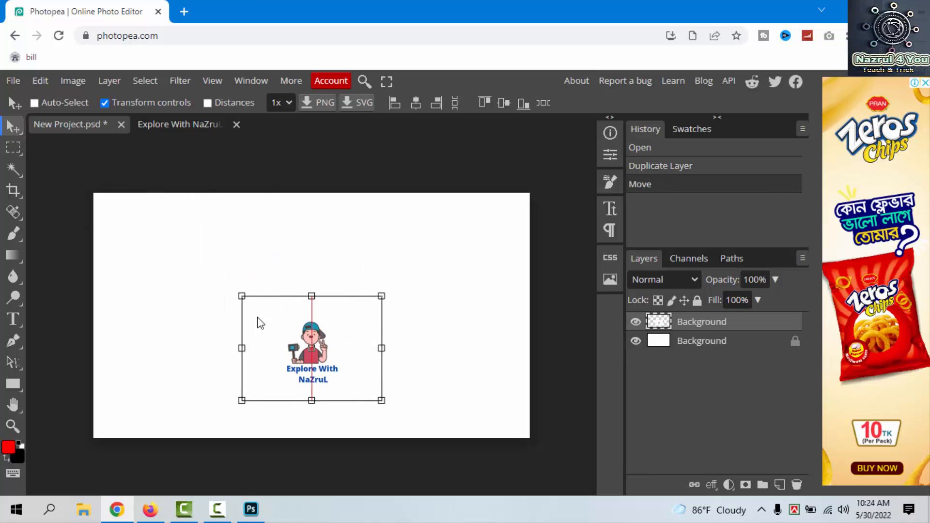
left_click_drag(306, 344, 158, 241)
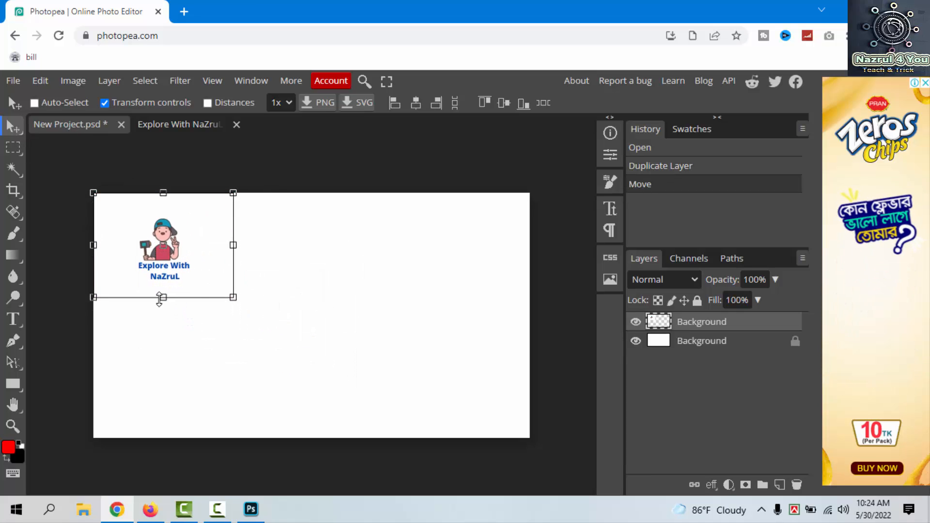
Step: Scale the logo layer proportionally to about 202%, move it to about the horizontal middle of the canvas, and apply the transform
left_click_drag(159, 299, 182, 402)
left_click_drag(227, 330, 329, 335)
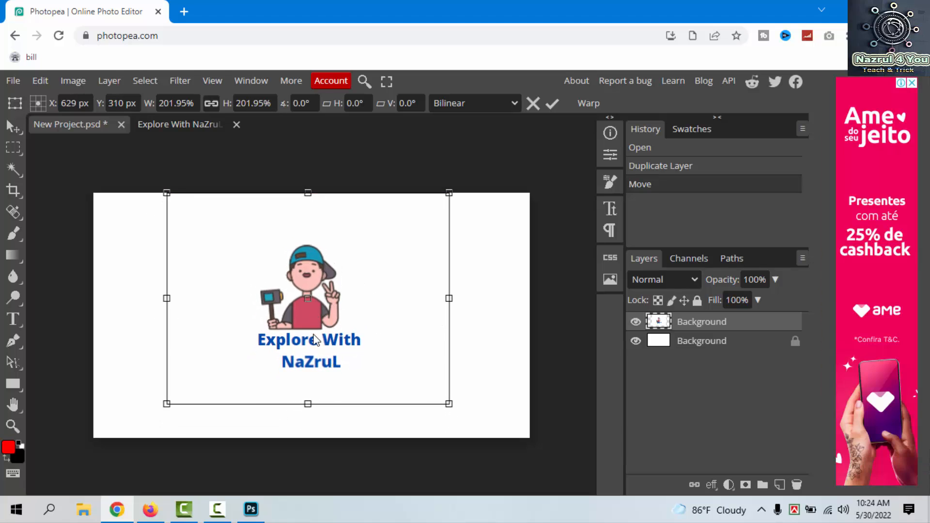
mouse_move(314, 339)
left_mouse_down()
mouse_move(322, 336)
mouse_move(321, 351)
mouse_move(321, 336)
left_mouse_up()
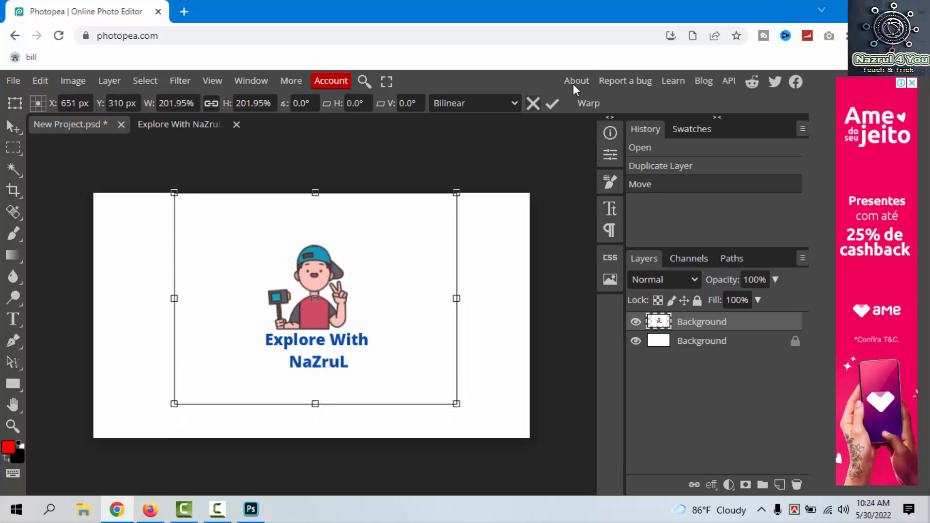
left_click(552, 104)
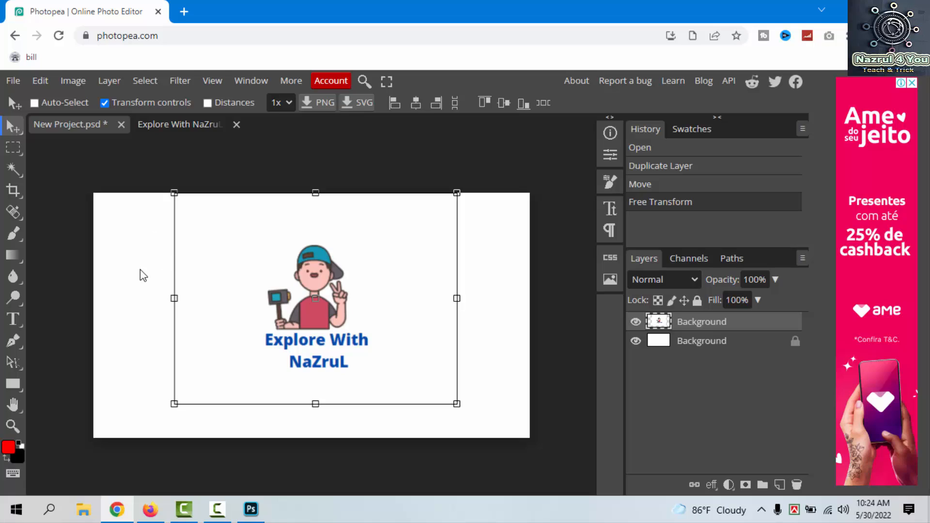
Step: Start a new text layer on the canvas, below and to the left of the logo
left_click(13, 319)
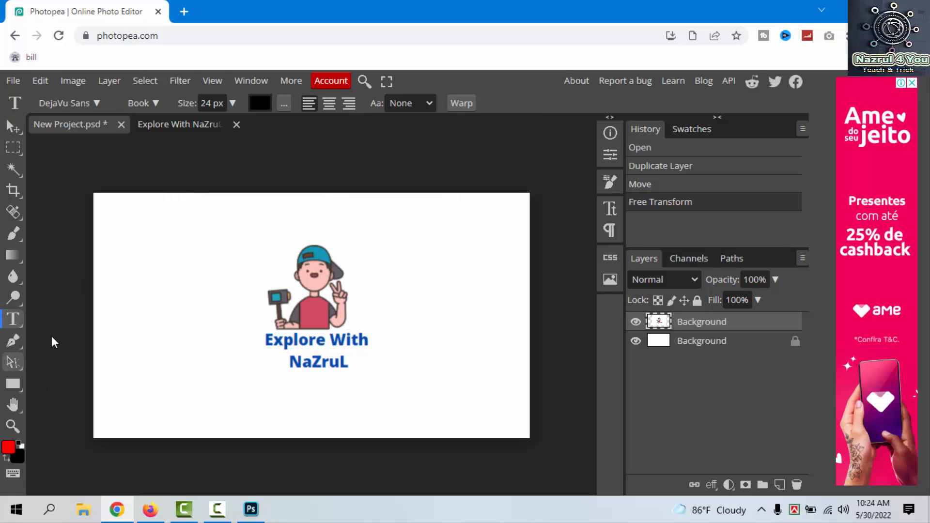
left_click(190, 410)
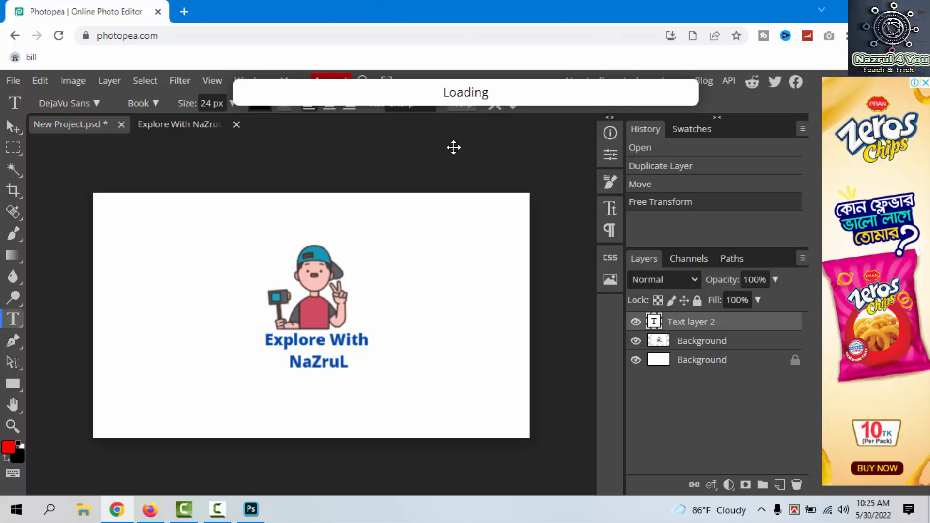
right_click(433, 76)
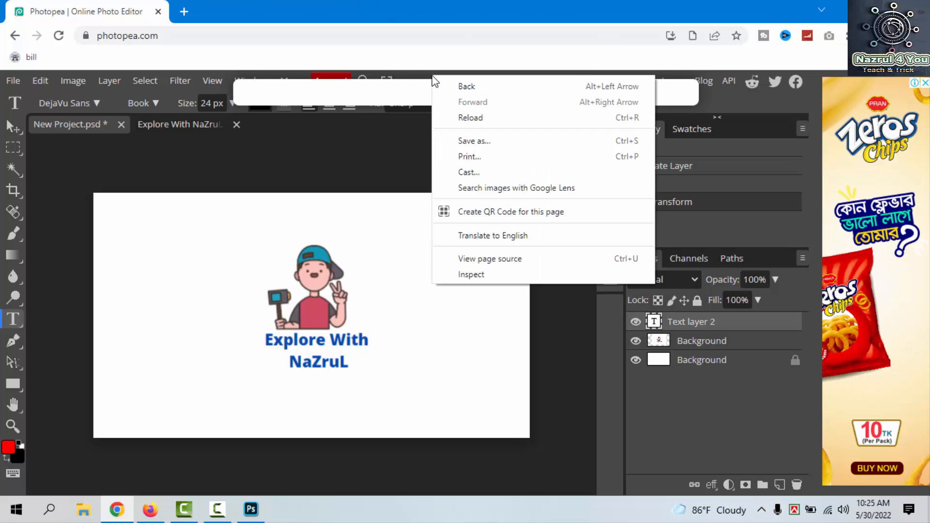
left_click(382, 185)
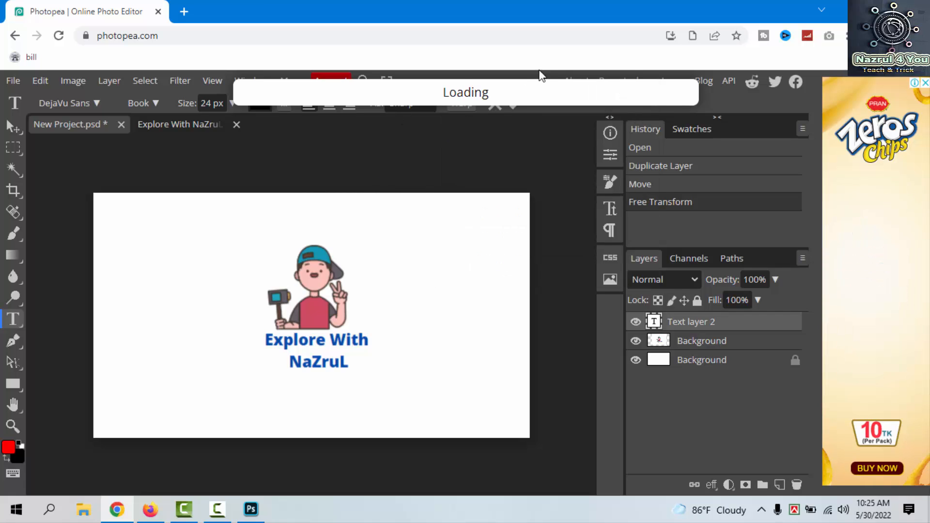
right_click(626, 80)
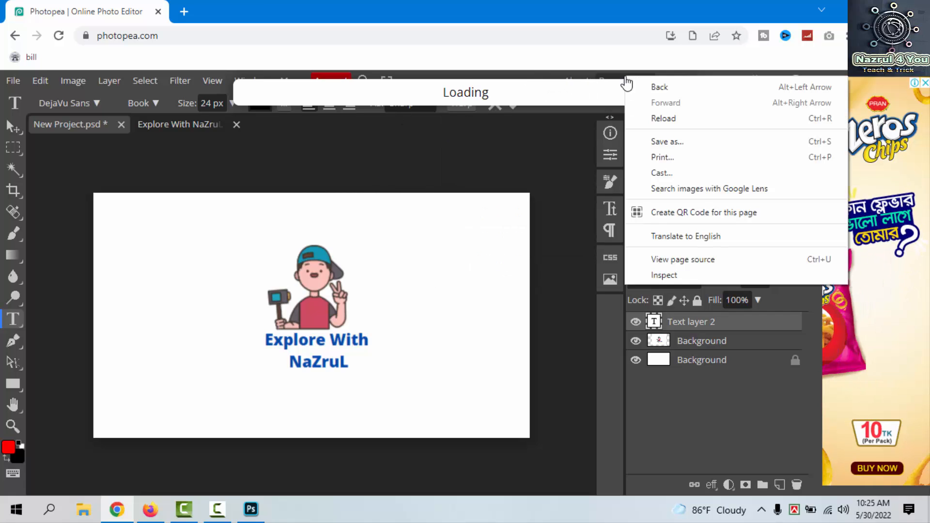
left_click(499, 186)
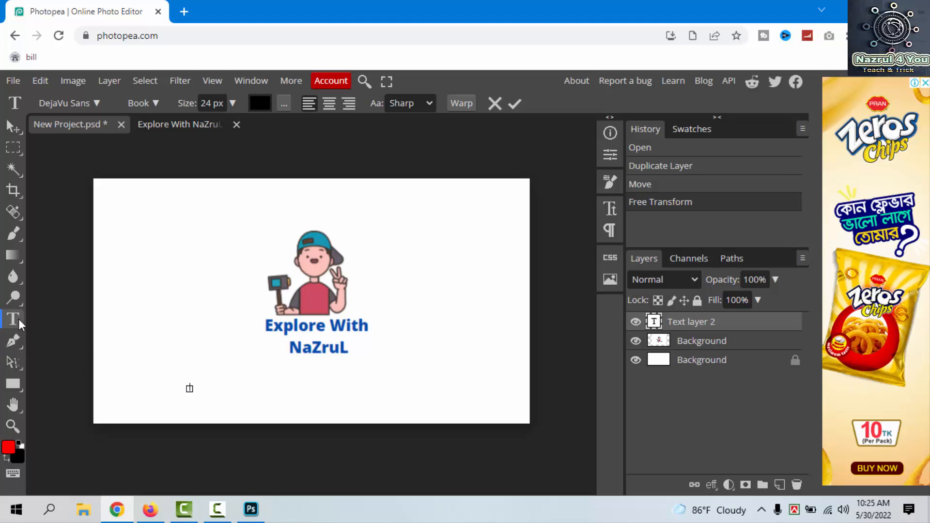
type("hhhy")
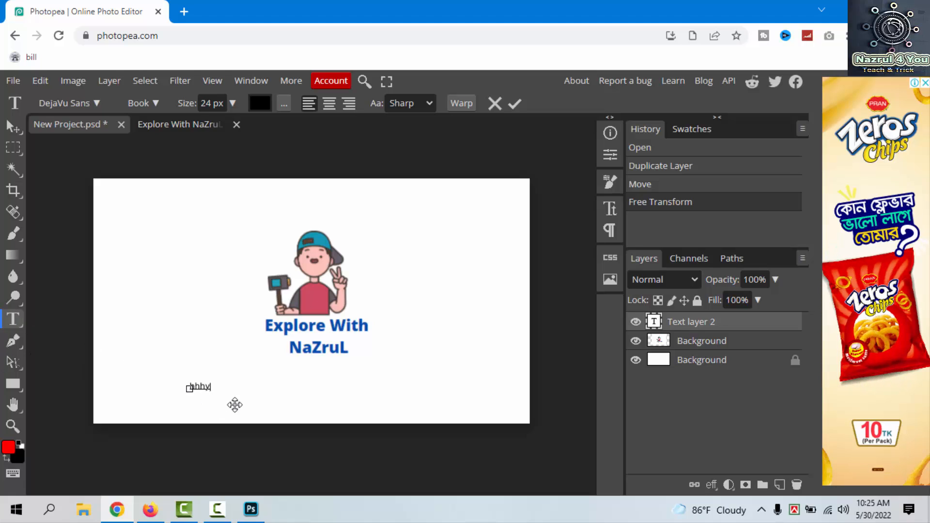
key("BackSpace")
key("BackSpace")
key("BackSpace")
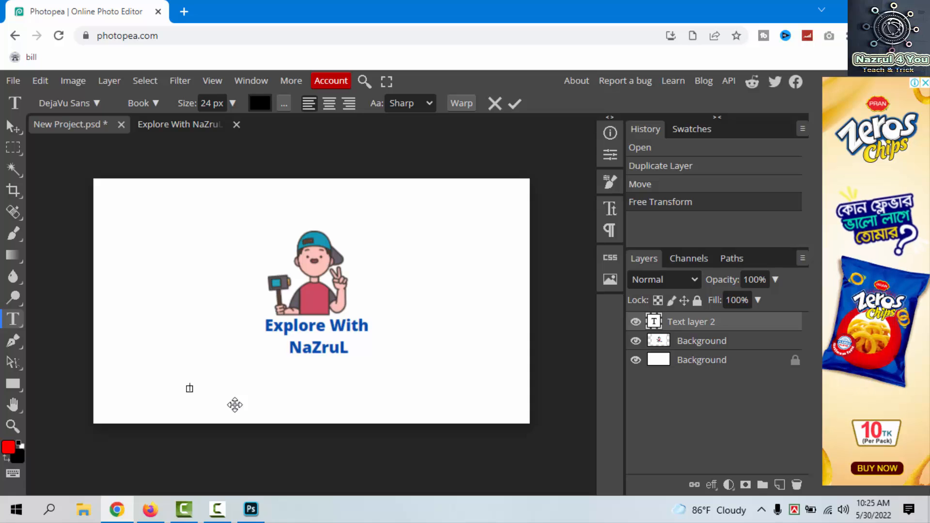
Step: Enter the text "Nazrul 4 You" in the new text layer
type("Nazrul")
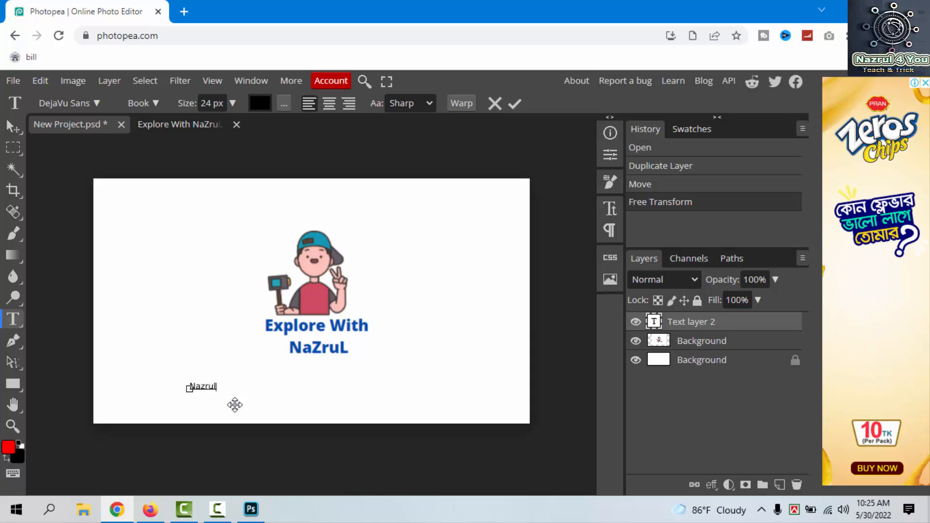
type(" 4")
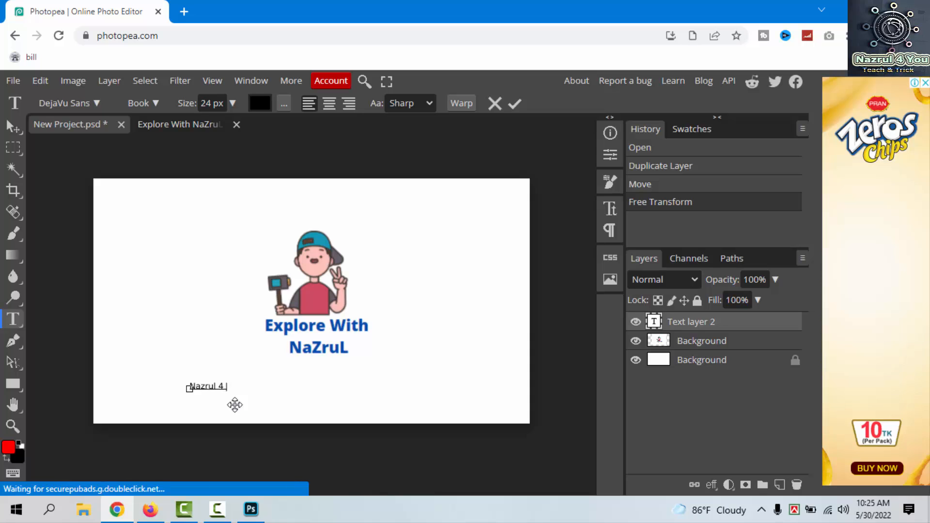
type(" You")
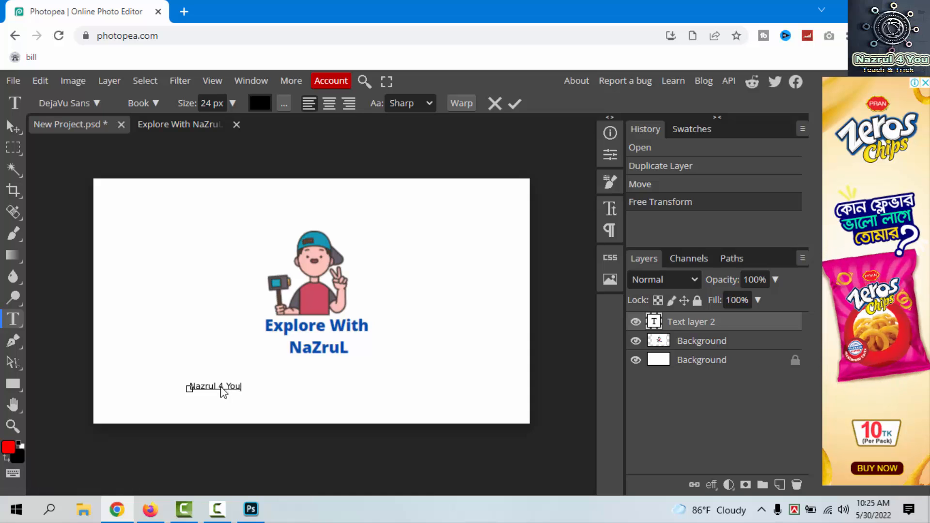
Step: Select the whole "Nazrul 4 You" text line and set its font size to 92 px
triple_click(221, 387)
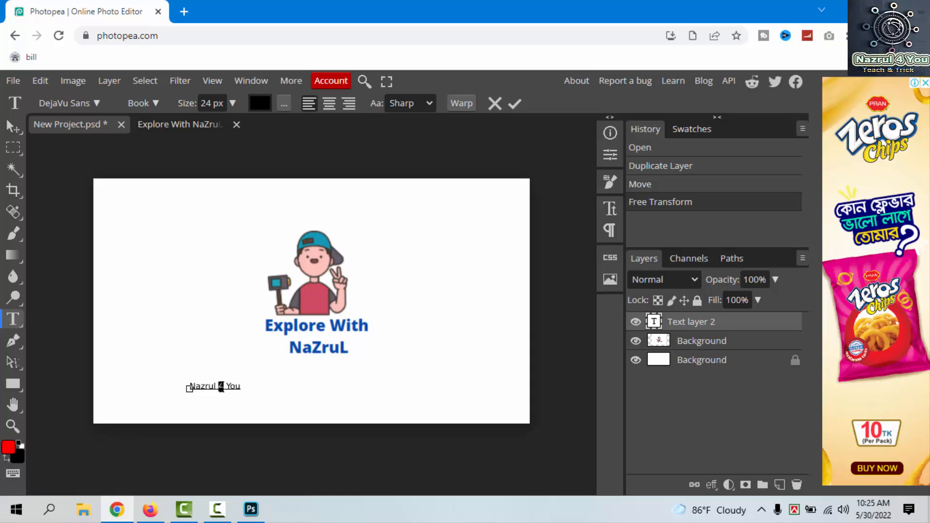
left_click(232, 103)
left_click_drag(211, 124, 223, 124)
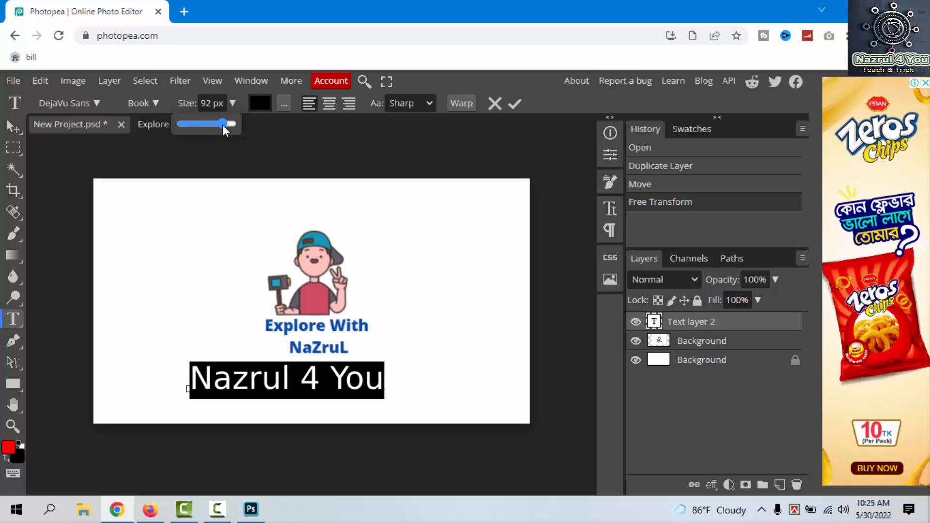
left_click(291, 385)
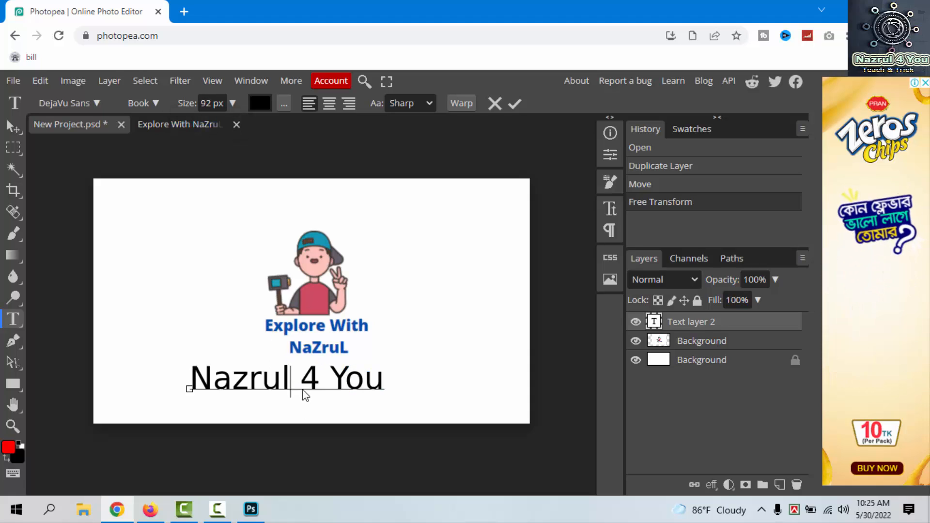
Step: Finish editing the "Nazrul 4 You" text and move its layer up and right over the logo's caption, to about X 718, Y 438 px
left_click(9, 127)
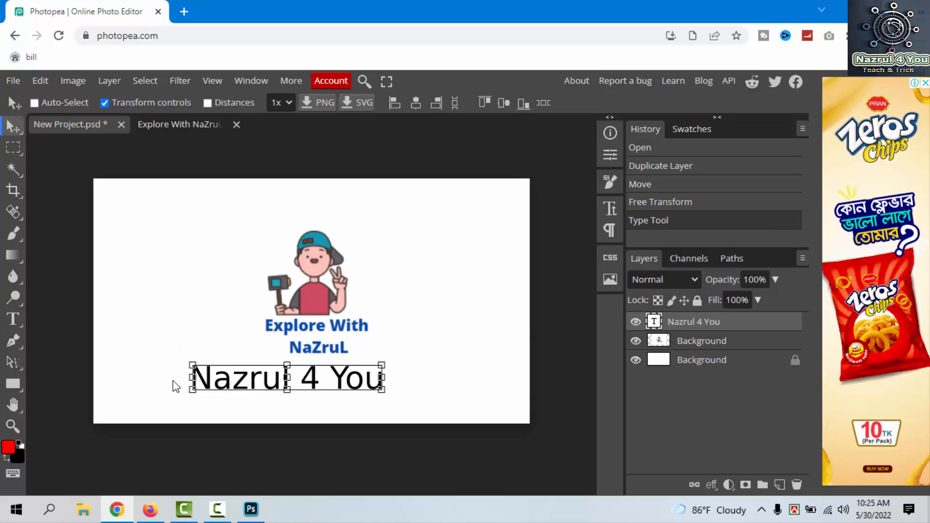
left_click(231, 385)
left_click_drag(232, 380, 257, 342)
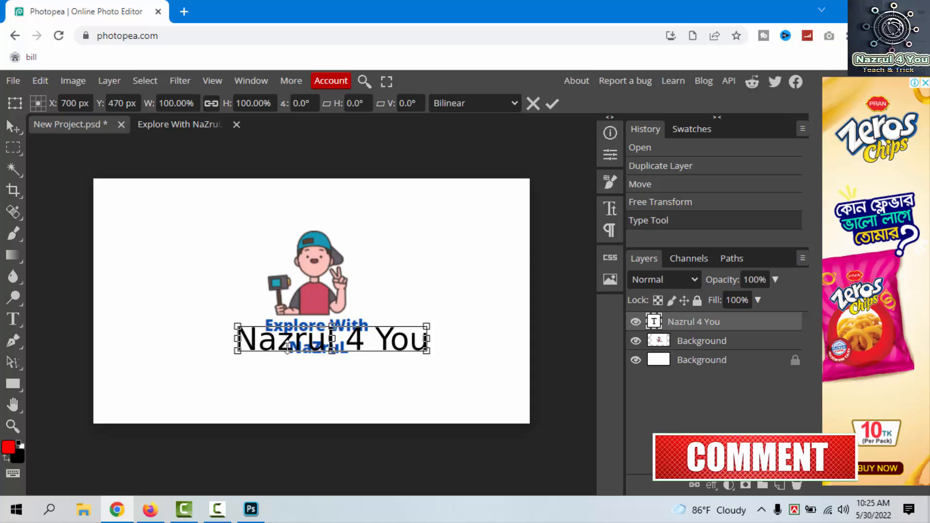
left_click_drag(288, 342, 281, 334)
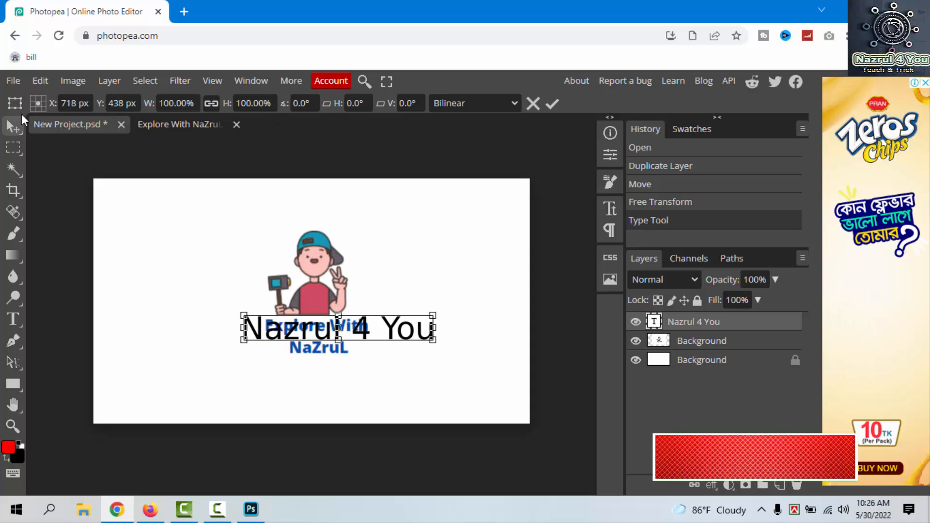
Step: Start exporting the project as a JPG image
left_click(13, 80)
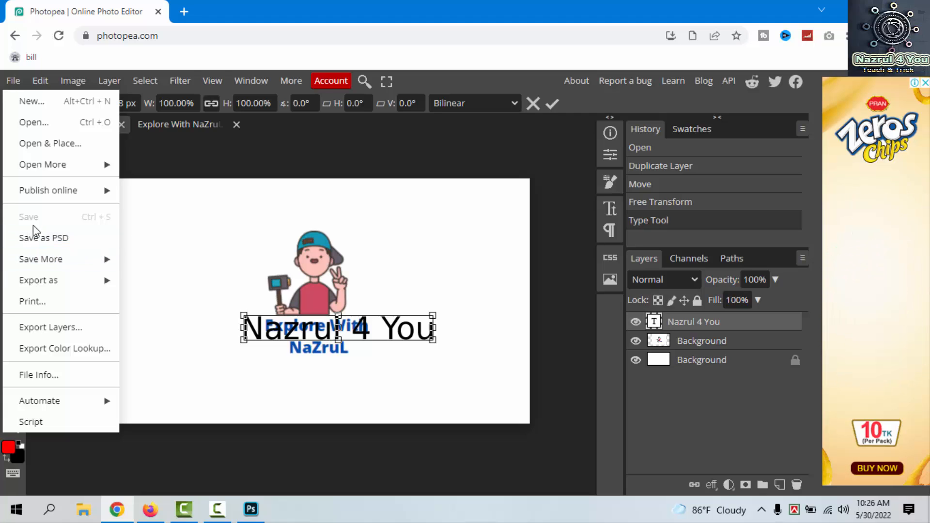
mouse_move(39, 262)
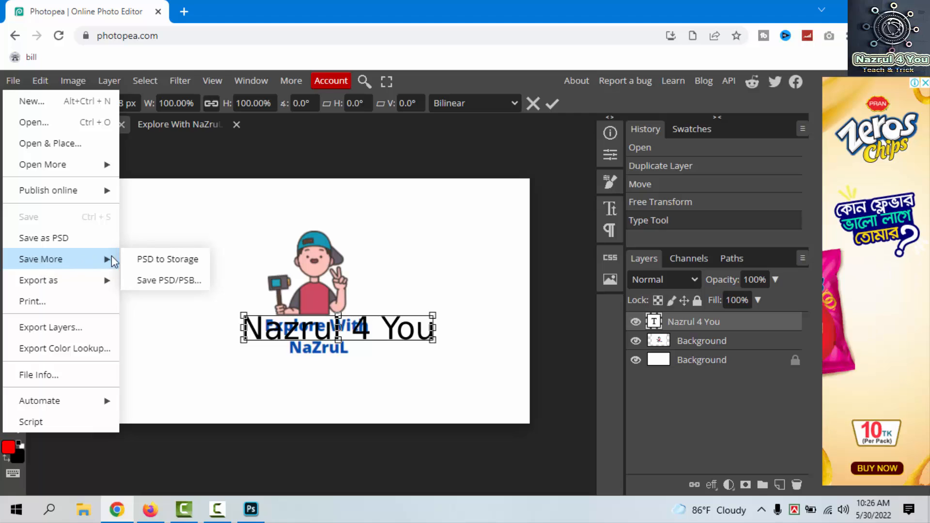
mouse_move(26, 281)
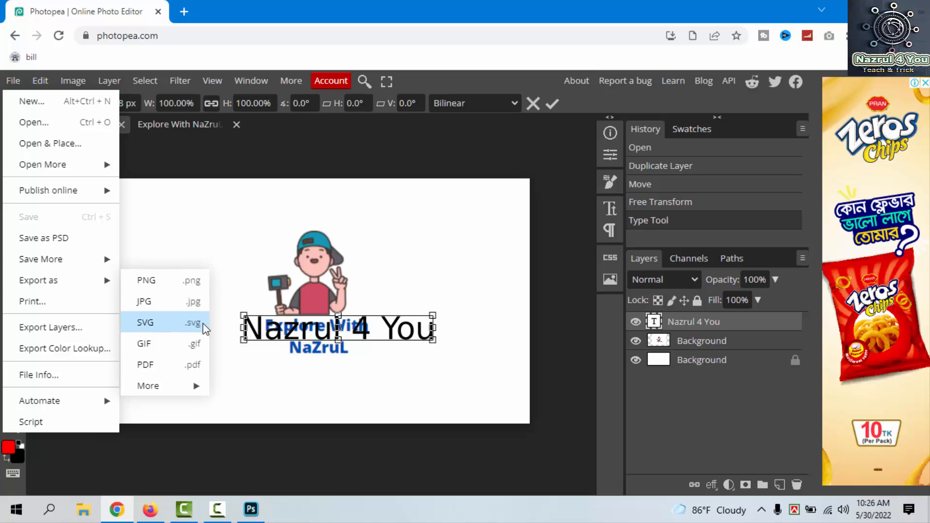
left_click(177, 309)
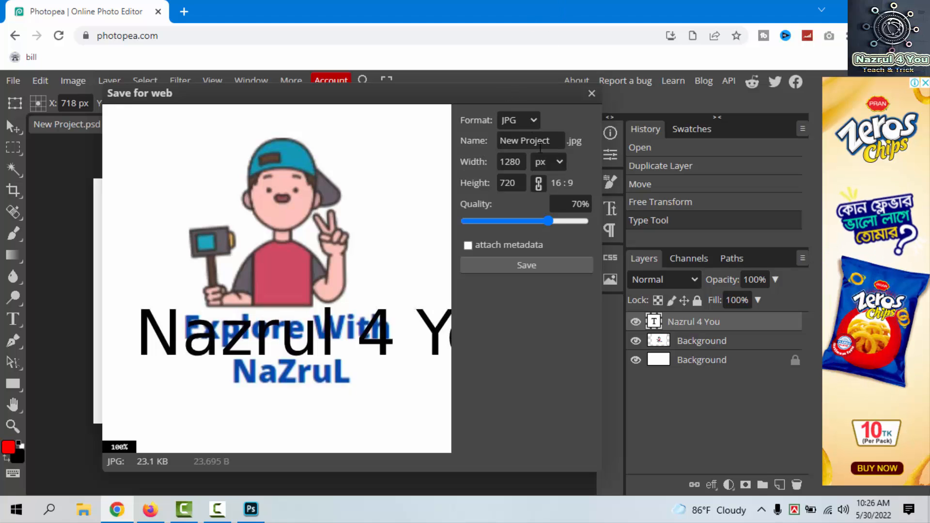
Step: Name the JPG export "nazrul" and save it at 1280 × 720 px with 70% quality
left_click(517, 162)
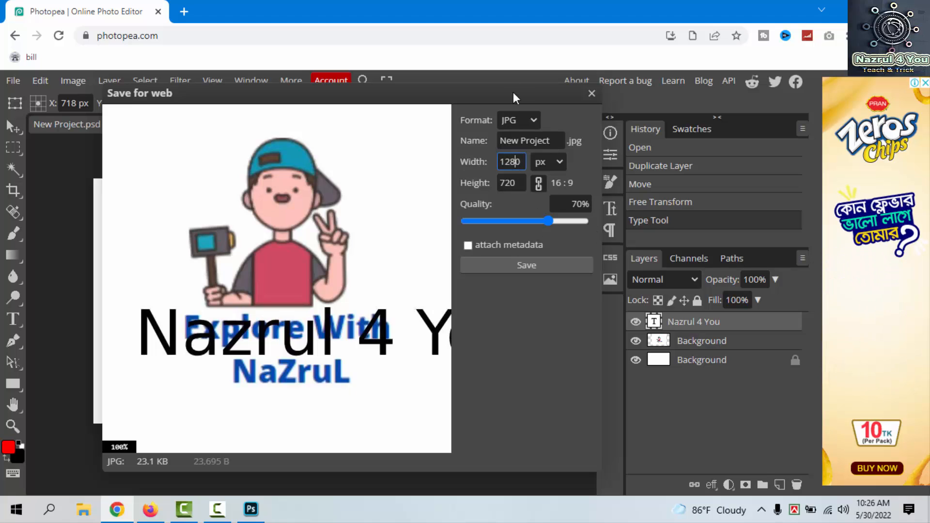
left_click(543, 141)
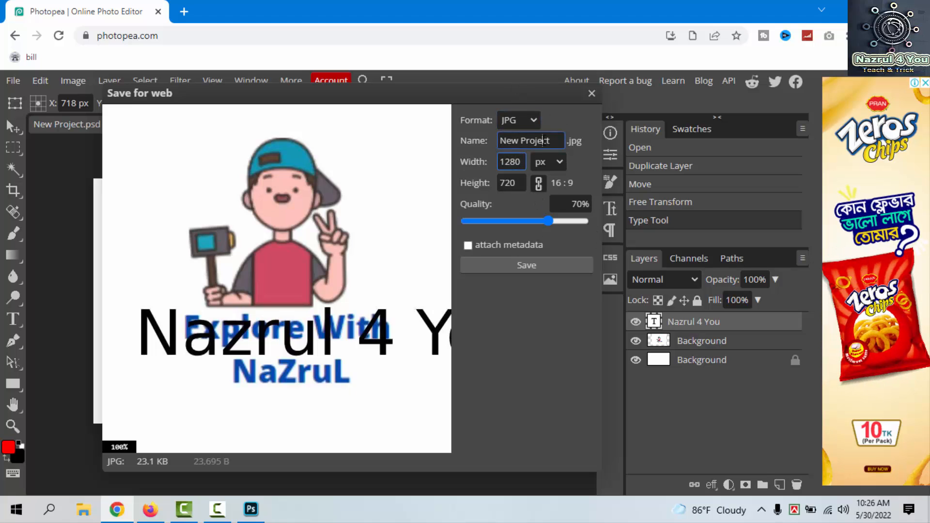
triple_click(542, 140)
key("BackSpace")
type("na")
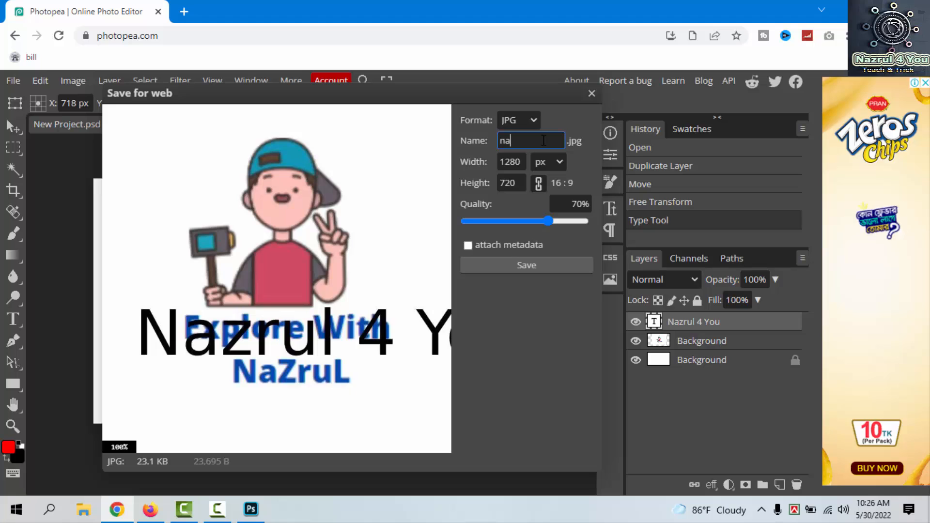
type("z")
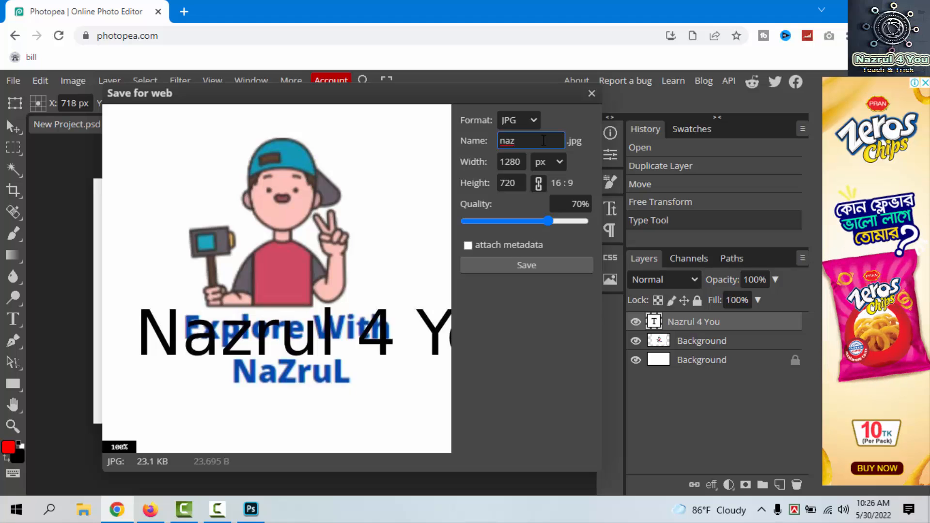
type("rul")
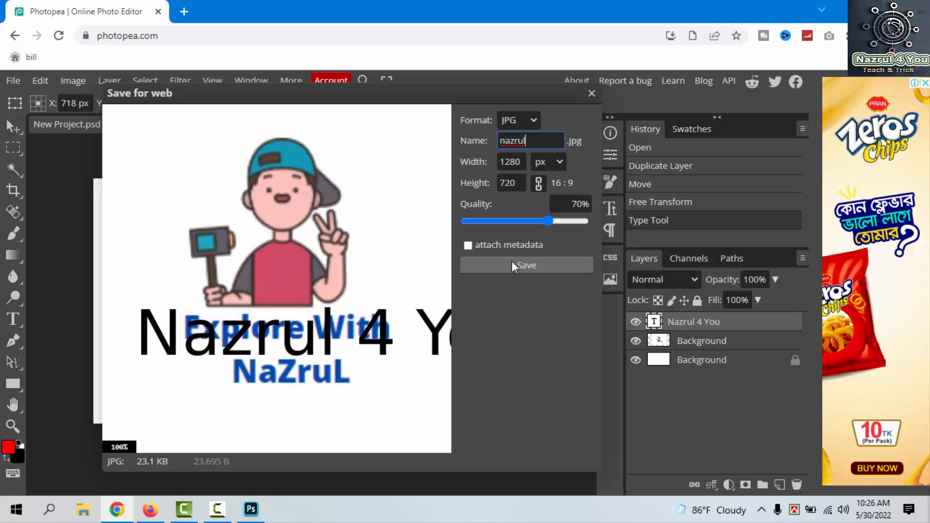
left_click(537, 266)
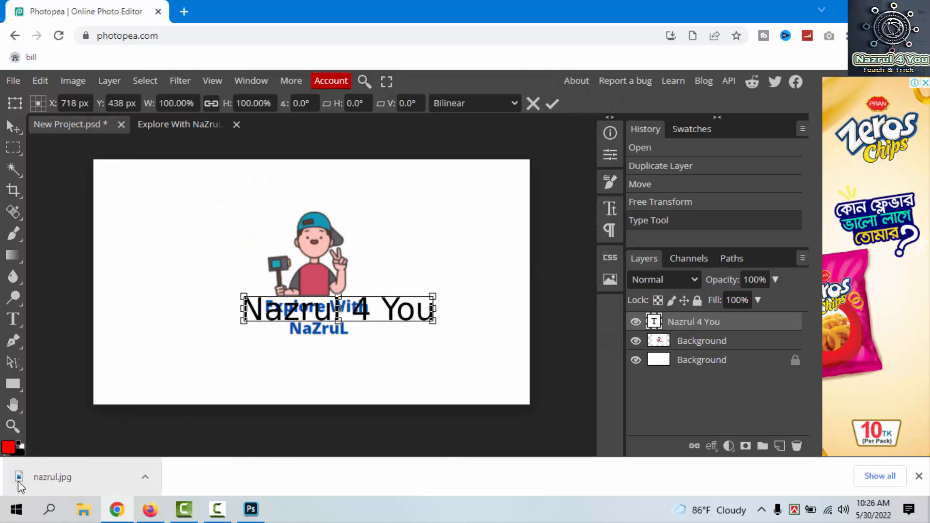
Step: Open the downloaded nazrul.jpg in Photos to check the exported image, and return to Photopea in the browser
left_click(42, 482)
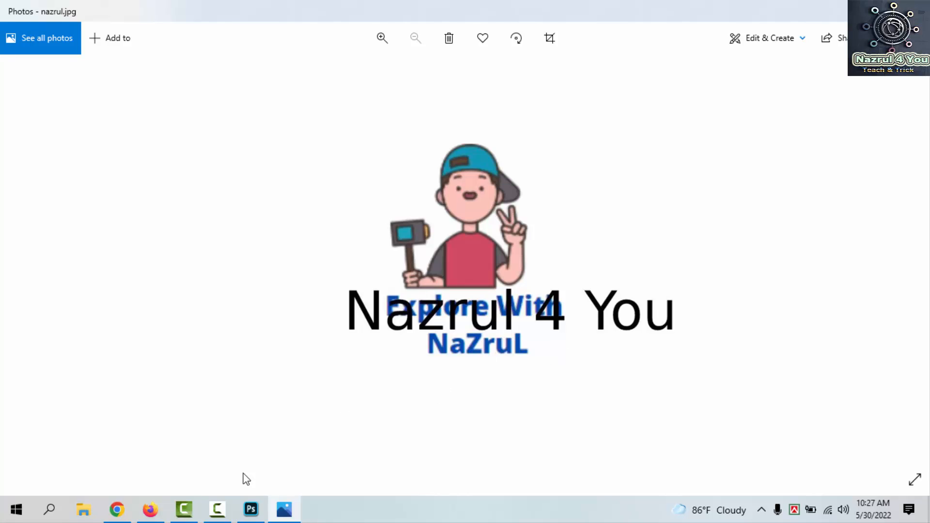
left_click(118, 507)
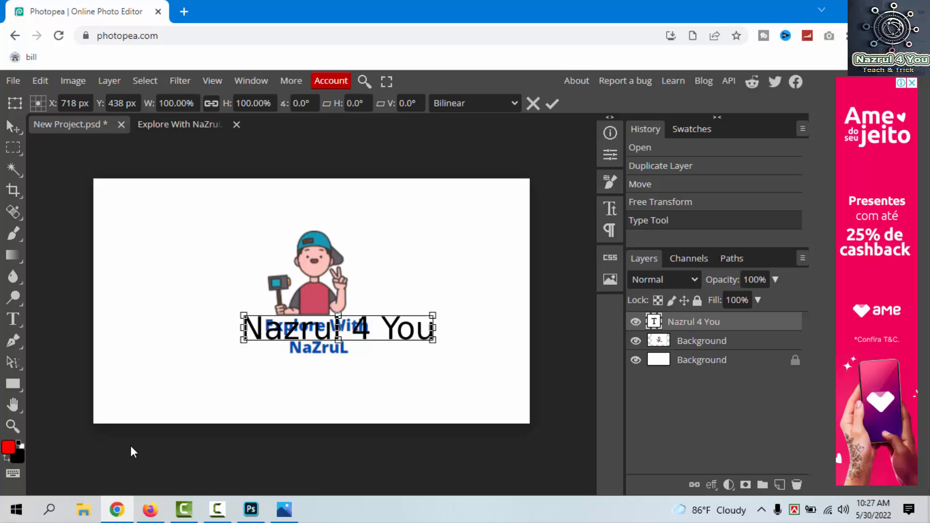